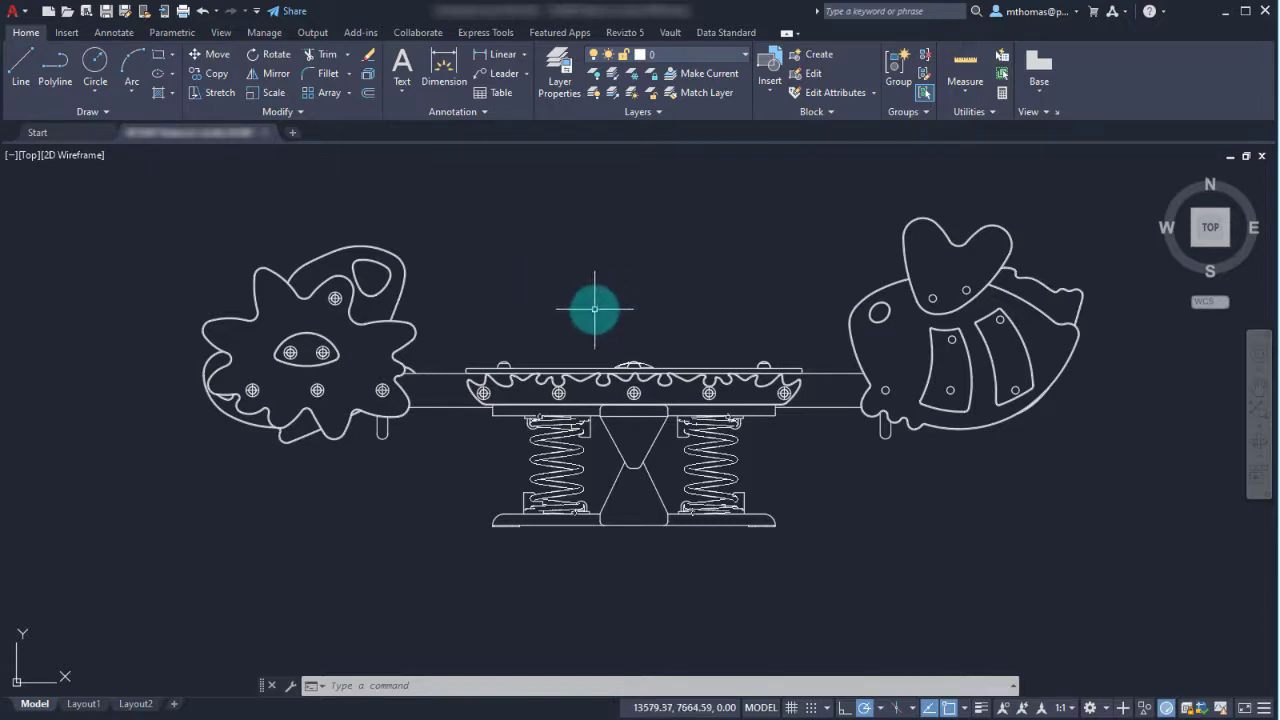
Inspect the attribute values of two cap blocks on the flower-shaped panel, leaving them unchanged
scroll(343, 394, "up", 4)
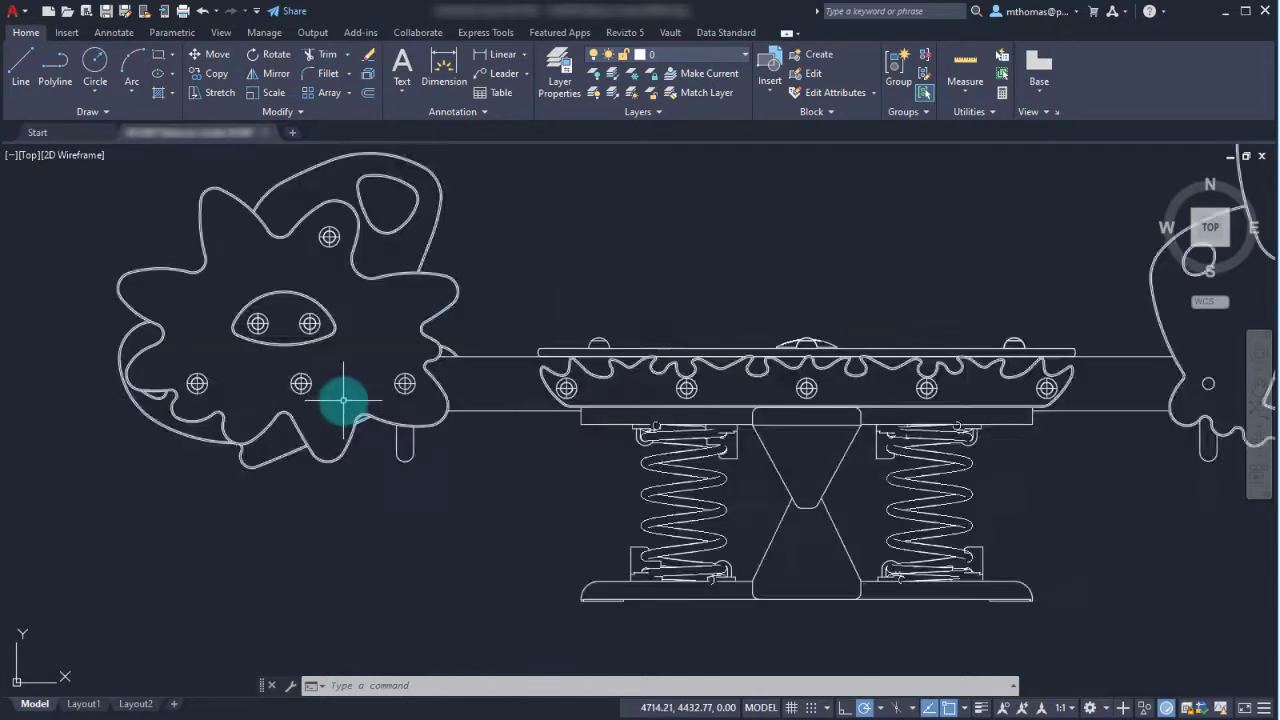
double_click(436, 366)
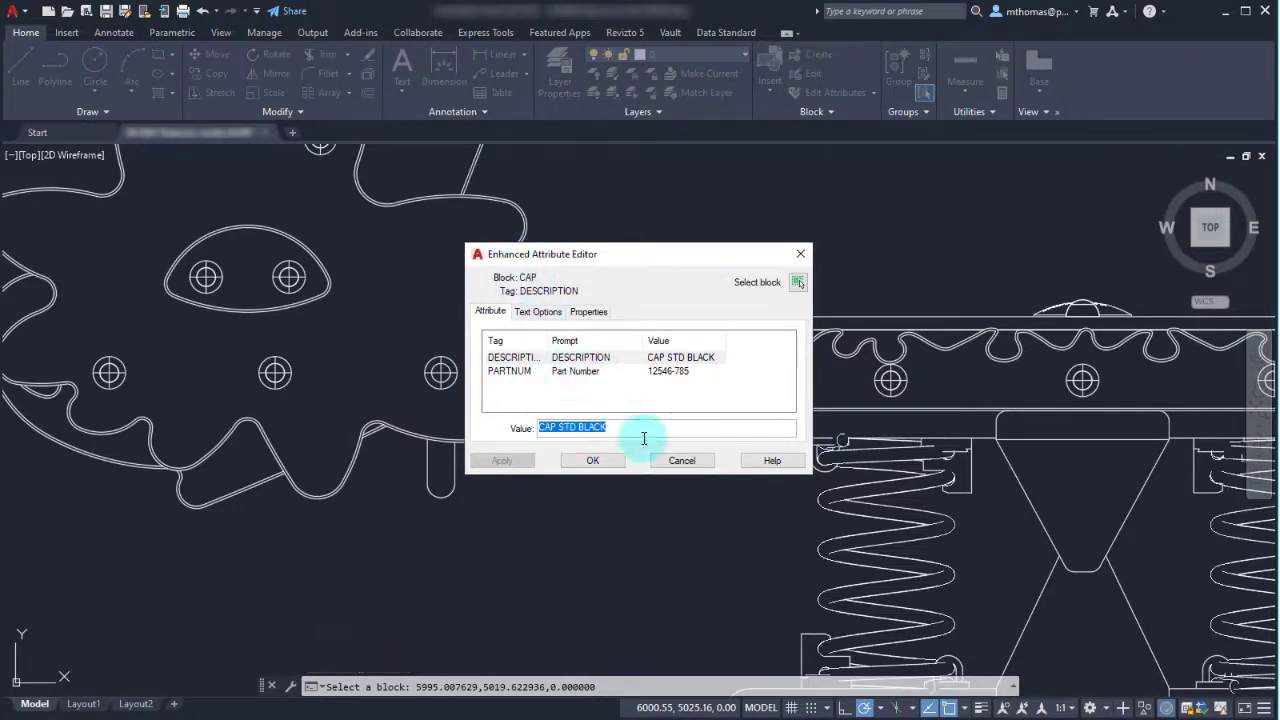
left_click(680, 461)
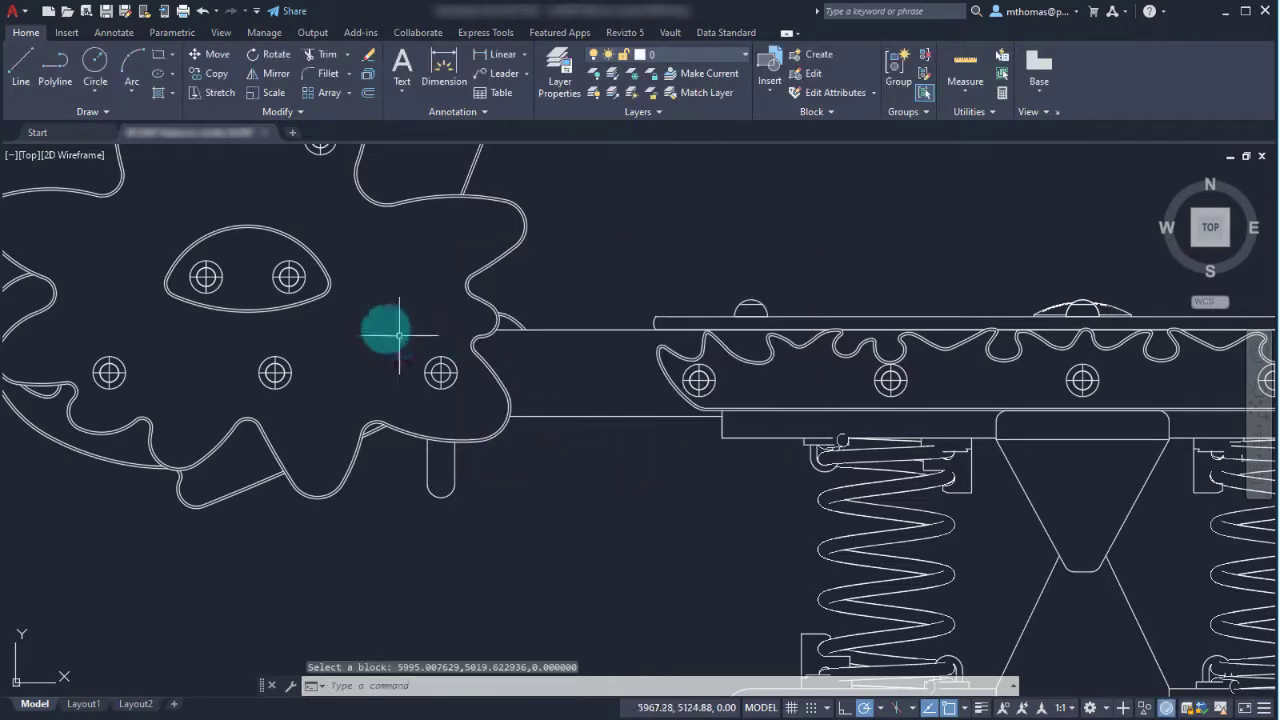
double_click(434, 329)
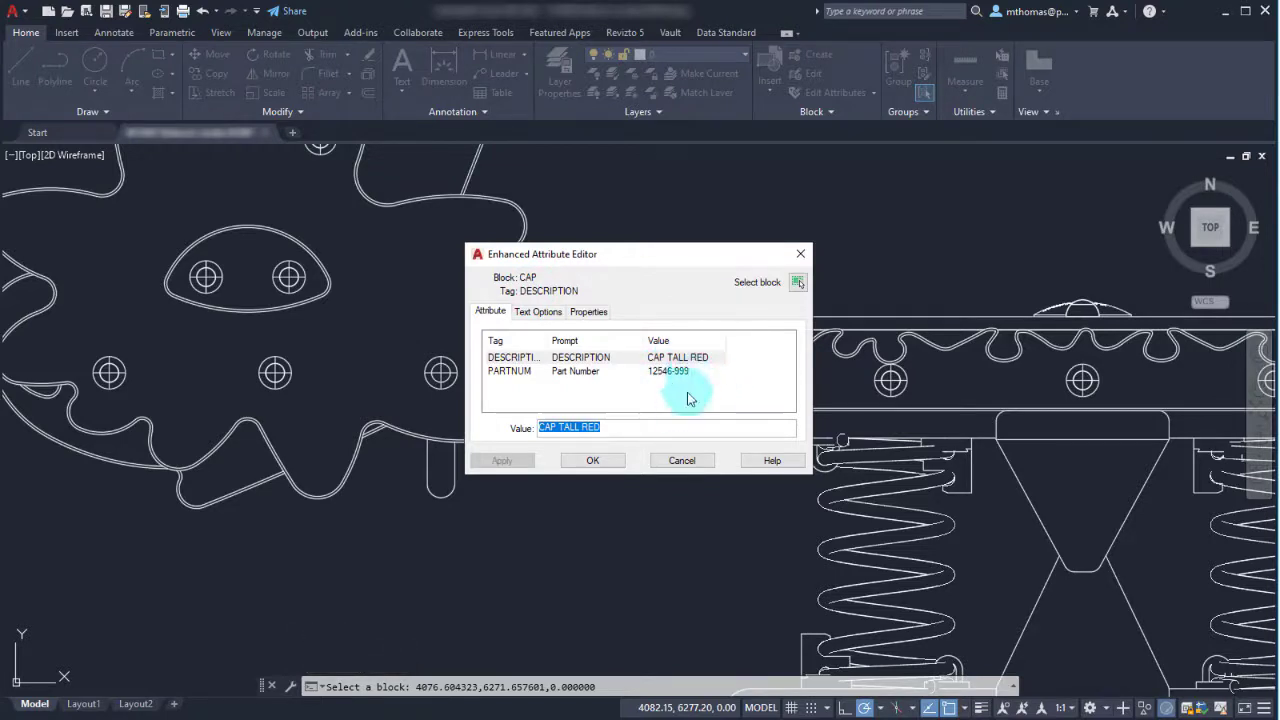
left_click(676, 459)
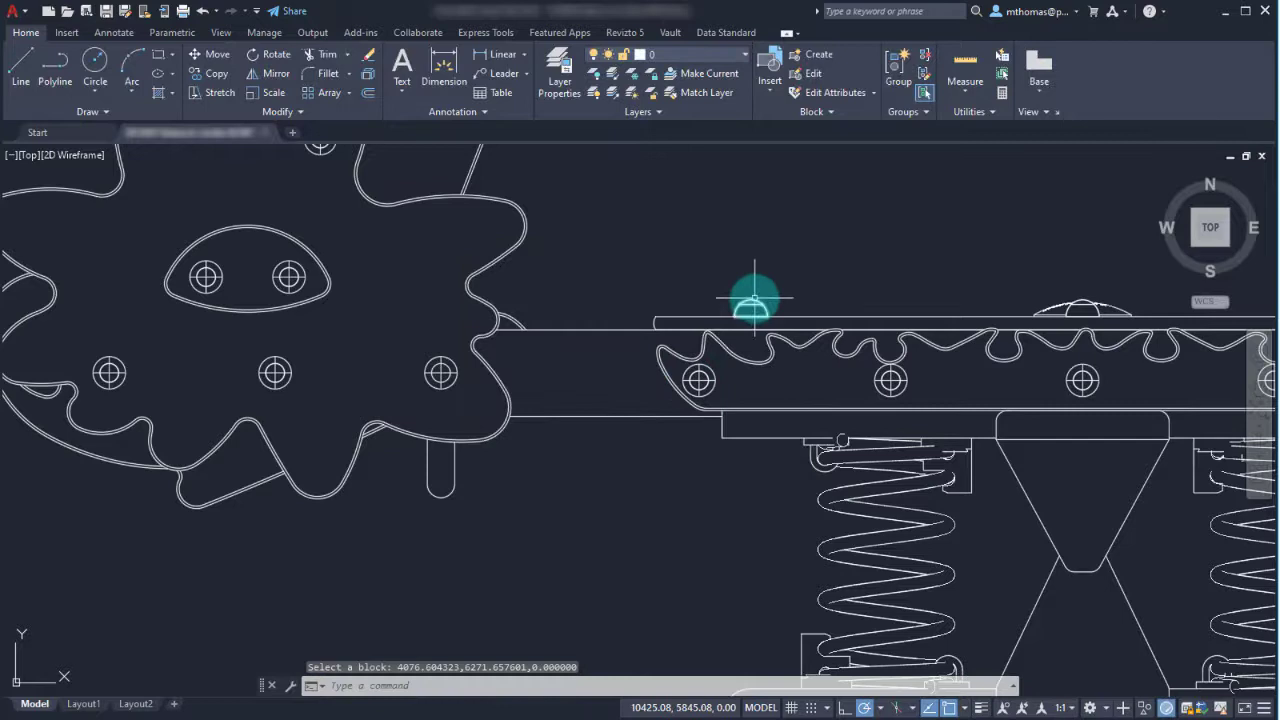
Synchronize the attributes of the CAP-SIDE block with ATTSYNC, picking the domed cap on top of the seesaw's central plate
scroll(812, 316, "up", 2)
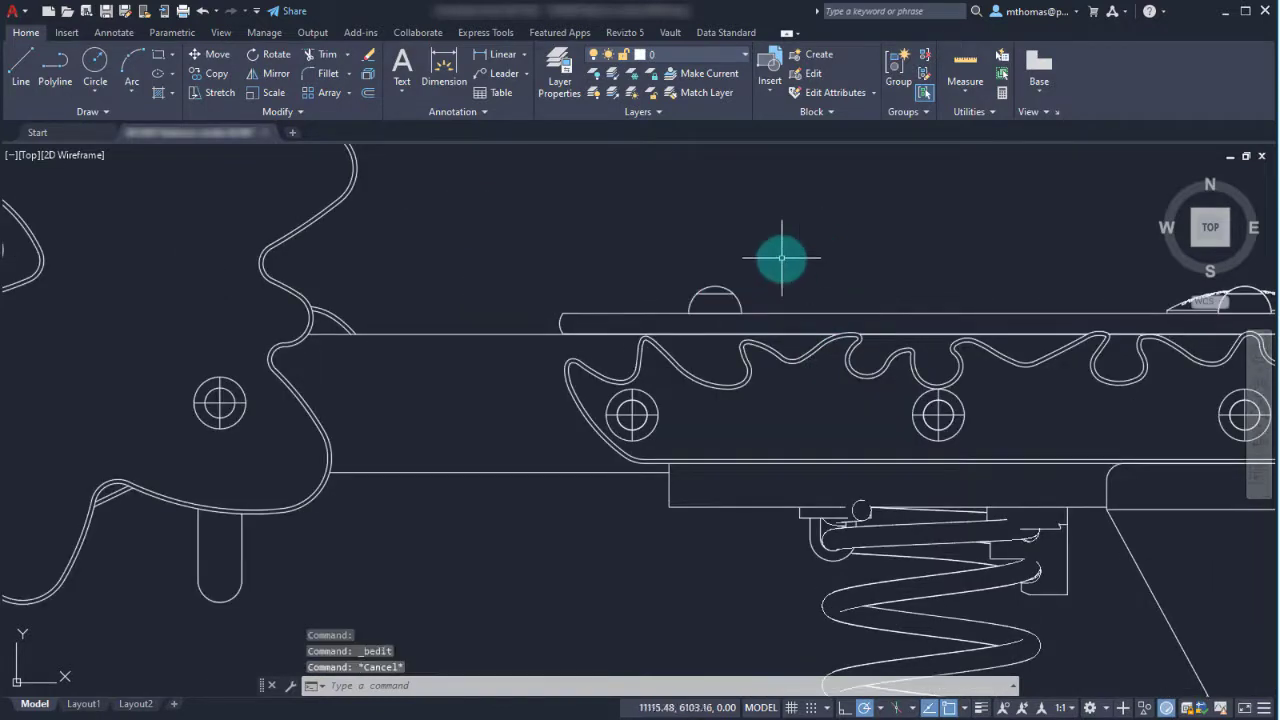
type("att")
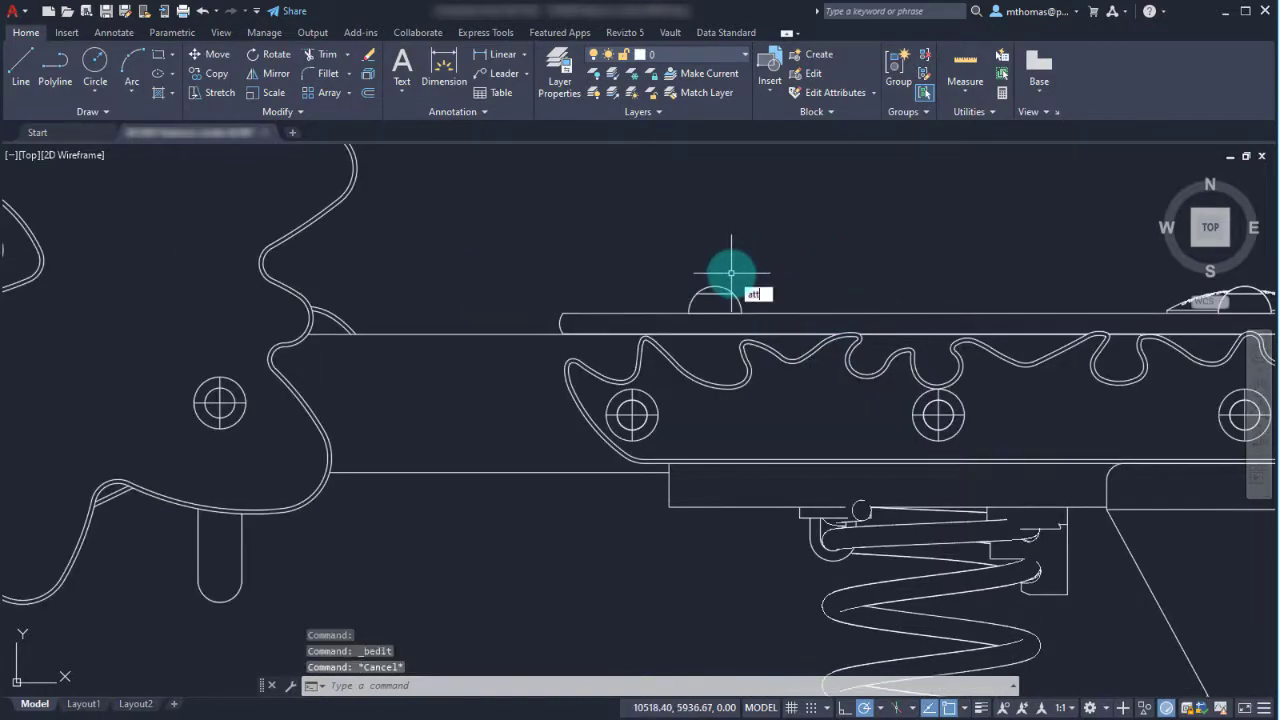
type("sync")
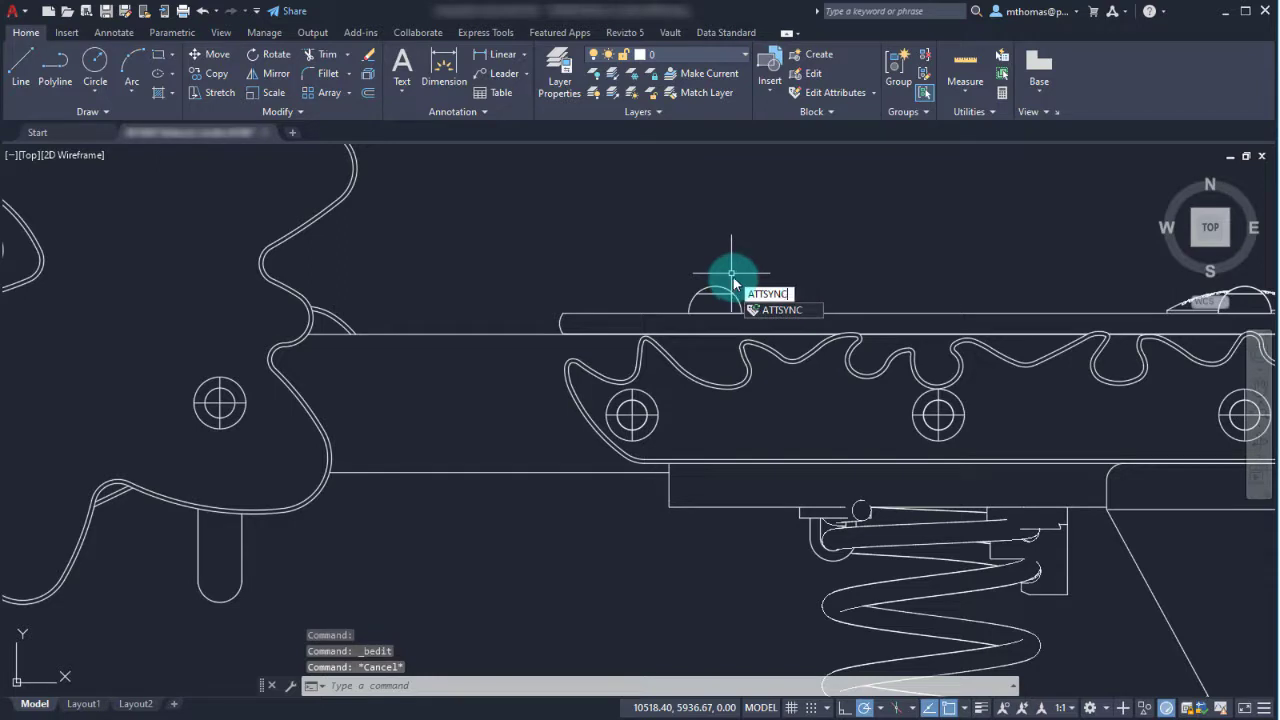
key("Return")
left_click(762, 346)
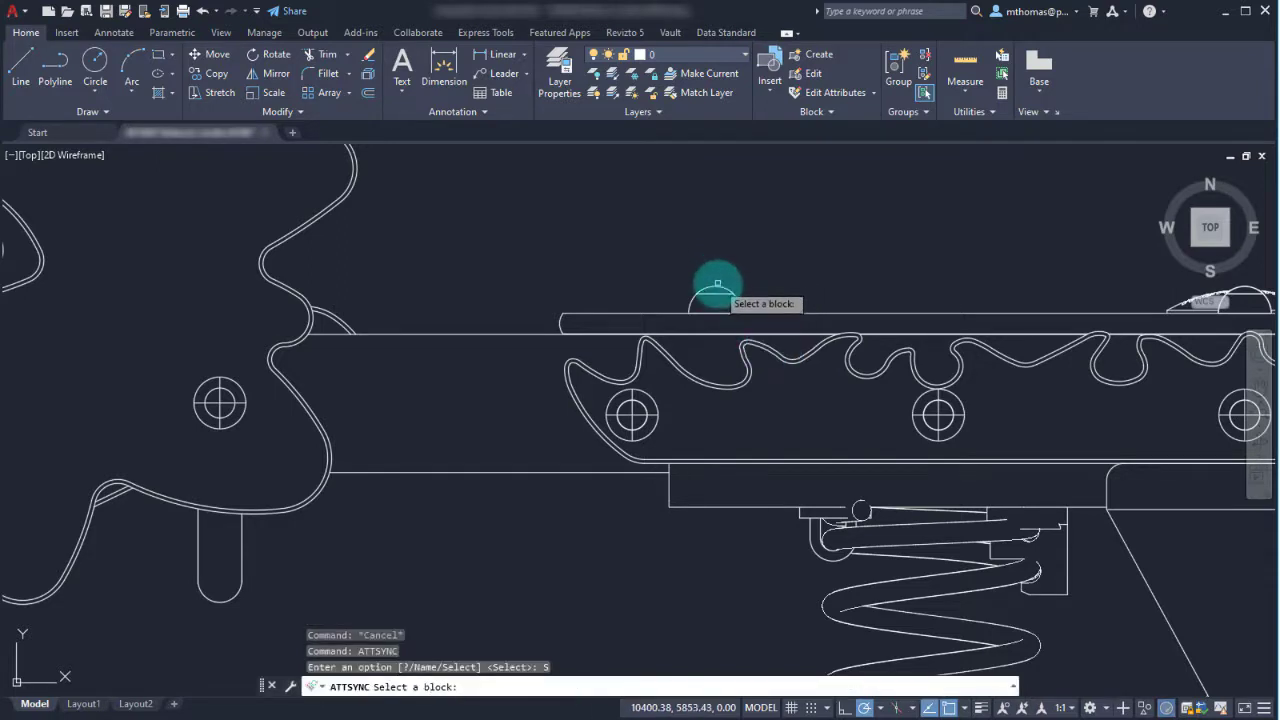
left_click(717, 285)
left_click(750, 322)
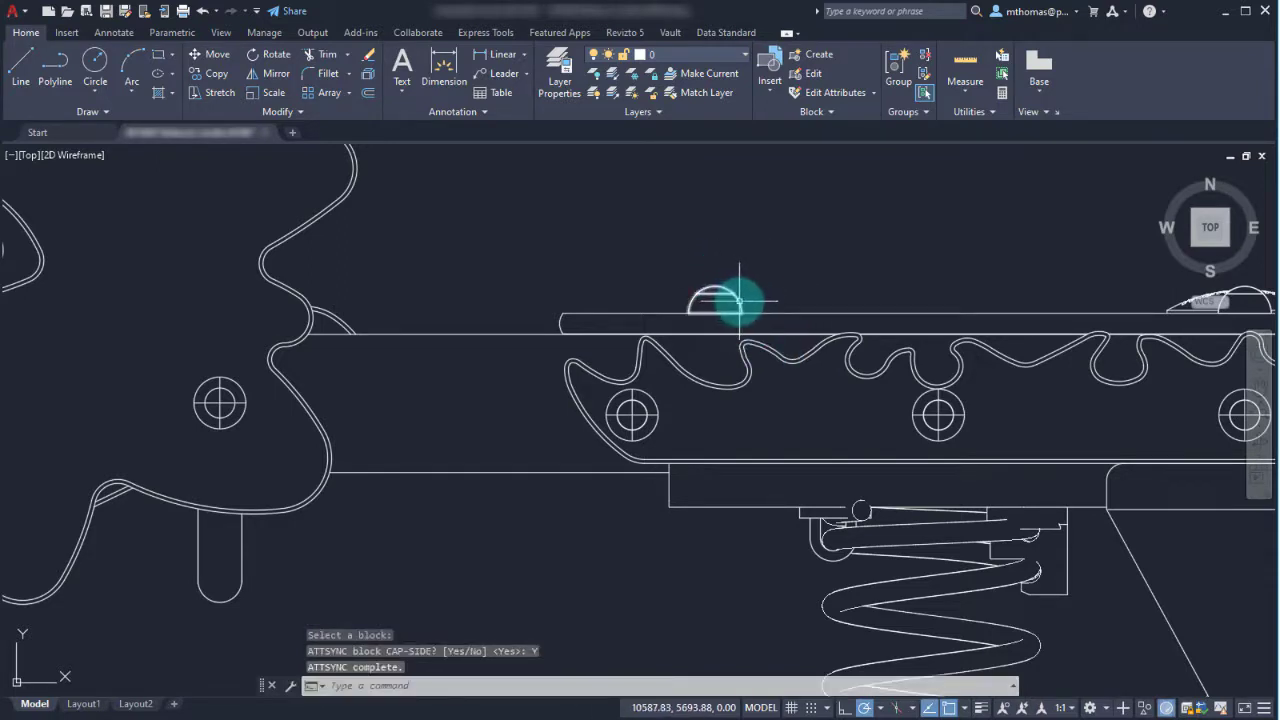
Inspect the attribute values of the side cap, the horizontal beam and the spring blocks without changing them
double_click(739, 300)
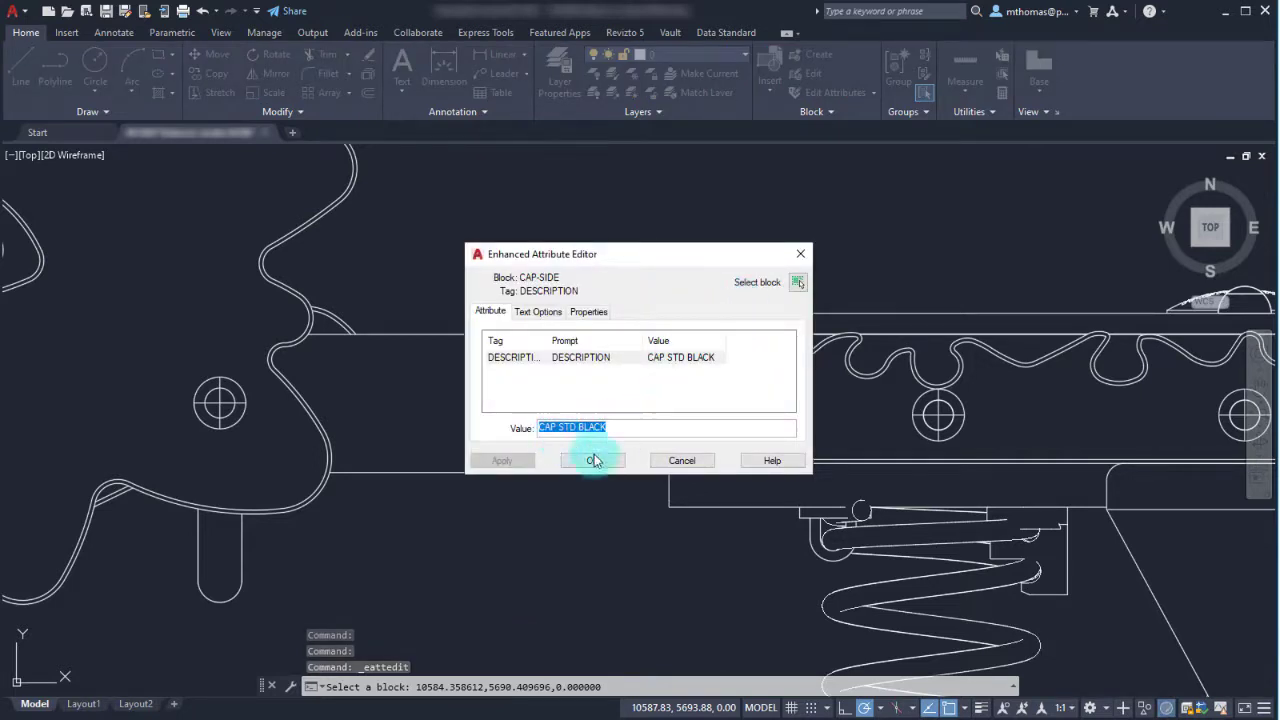
left_click(682, 460)
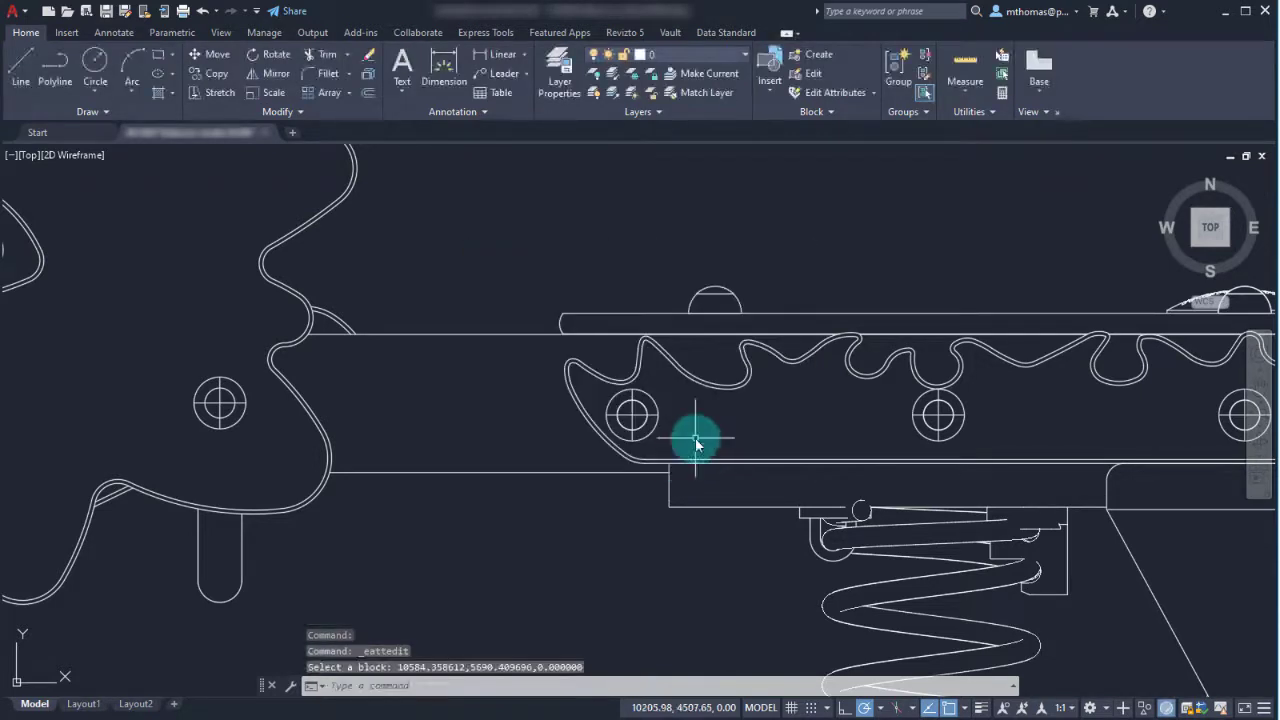
double_click(545, 470)
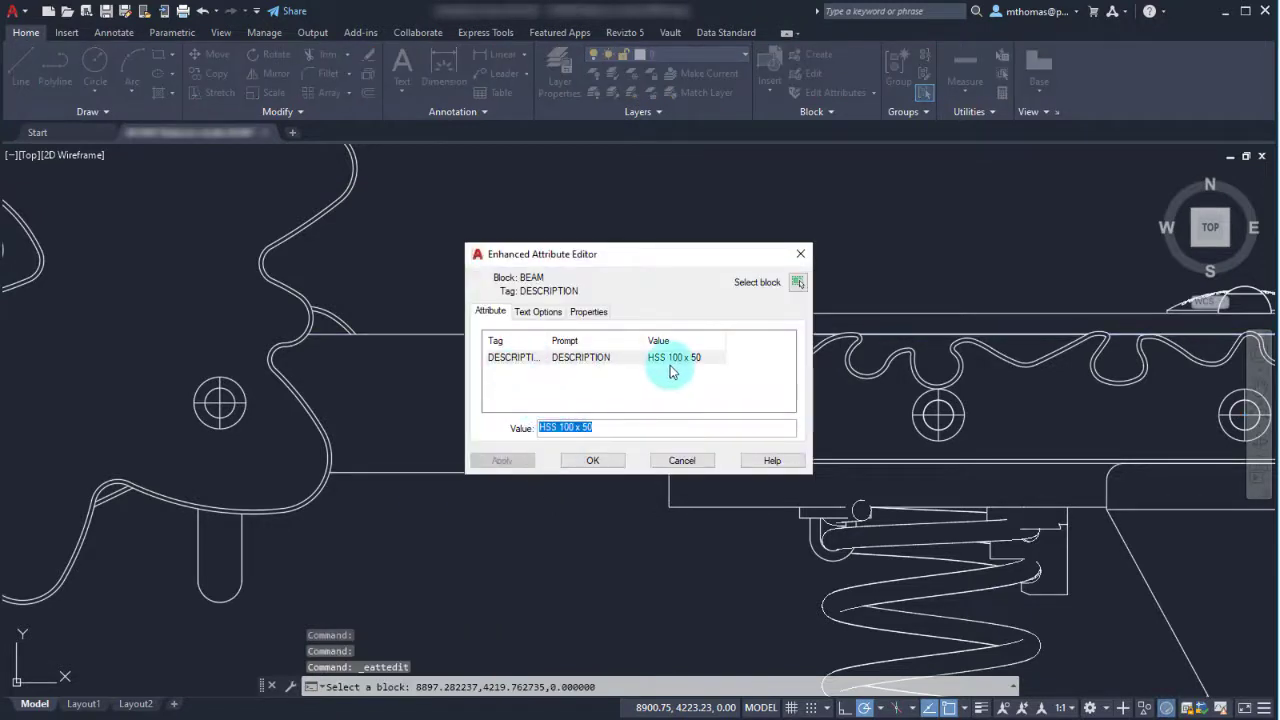
left_click(680, 462)
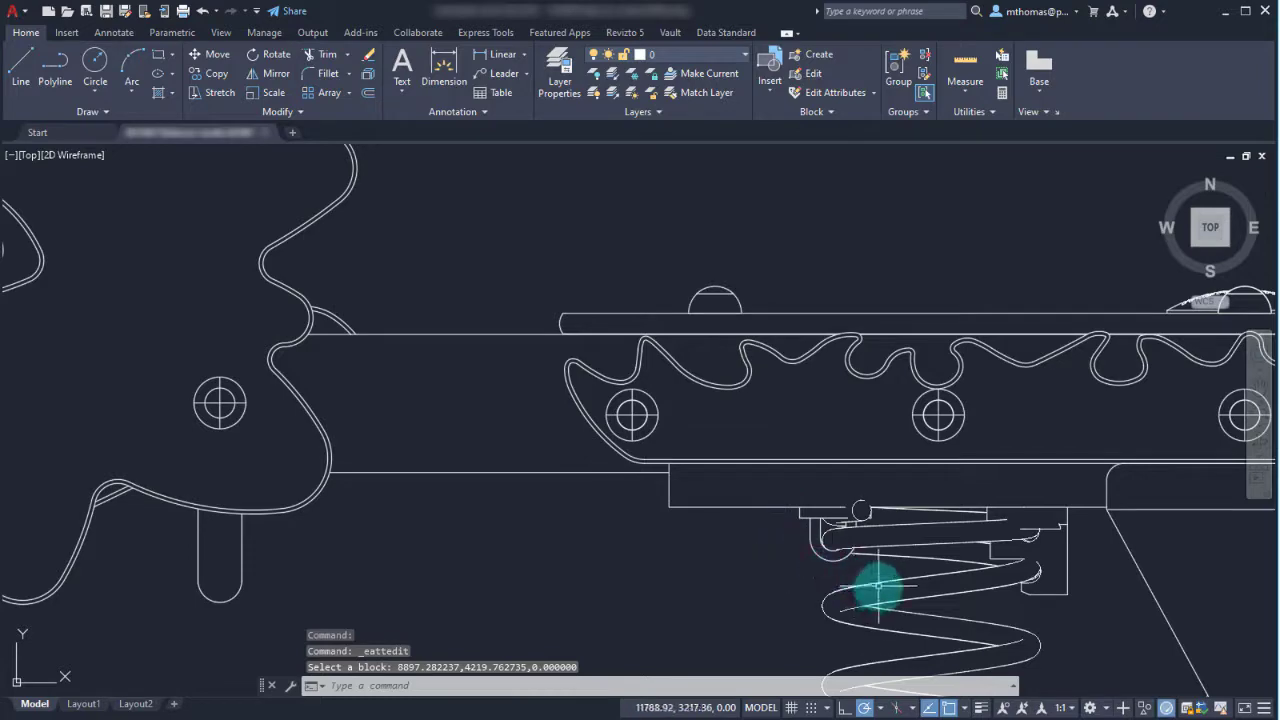
double_click(850, 568)
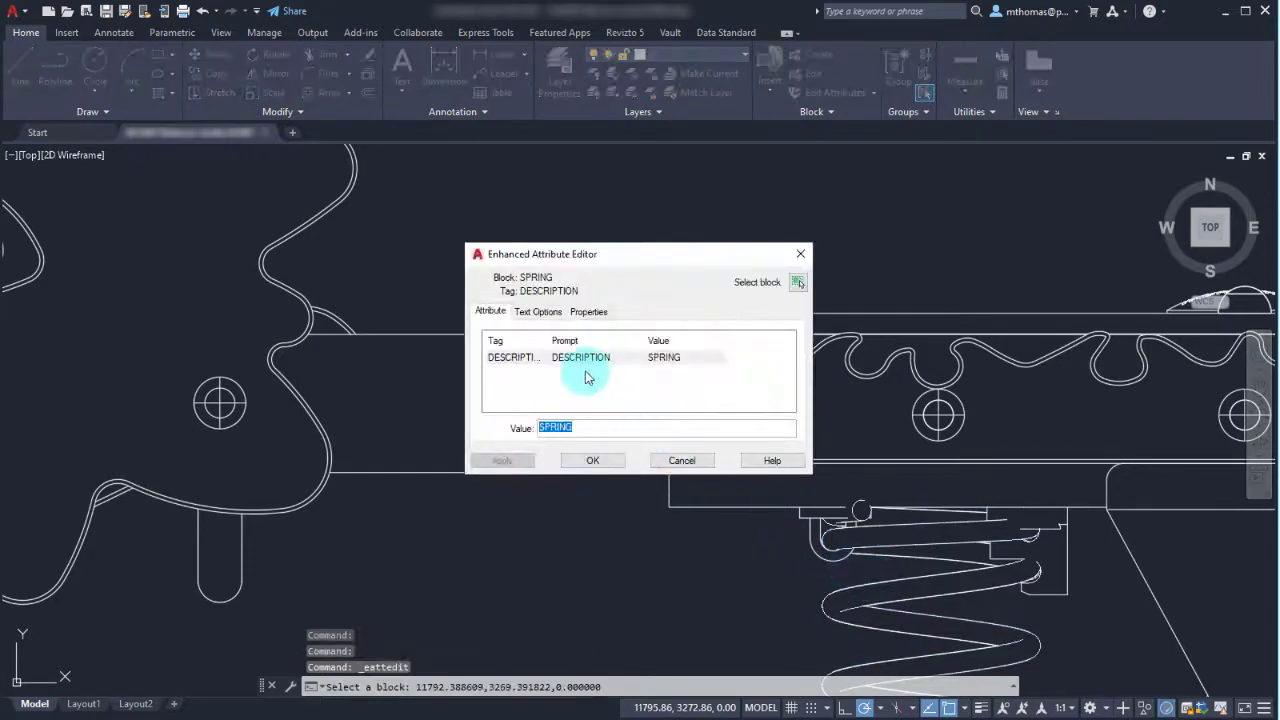
left_click(680, 461)
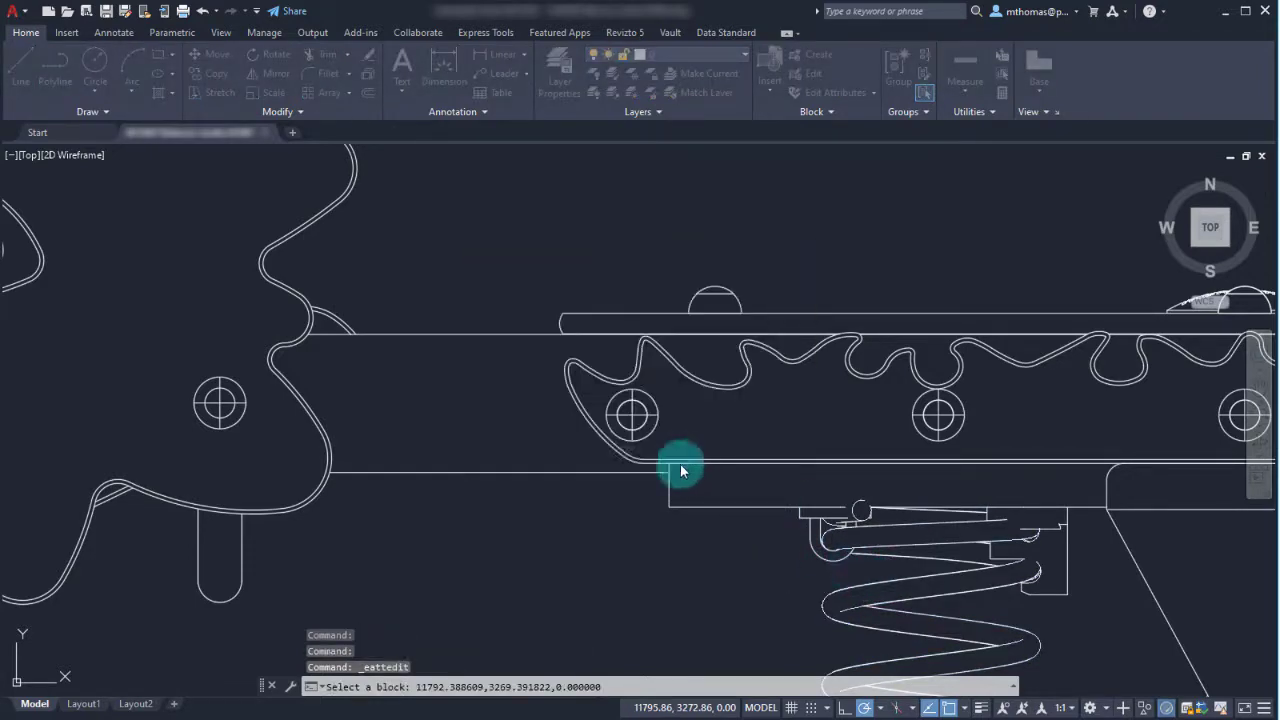
Start inserting a table generated from object data in the drawing through data extraction
scroll(606, 466, "down", 5)
scroll(620, 430, "up", 3)
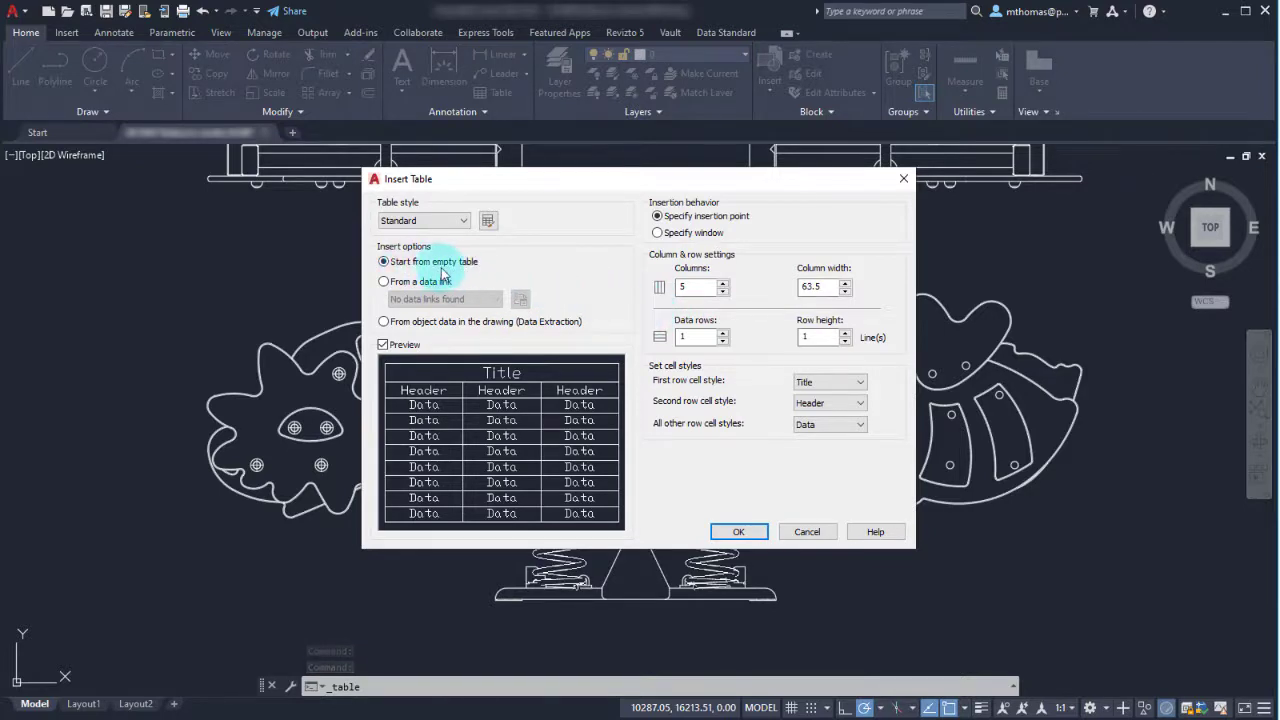
left_click(449, 322)
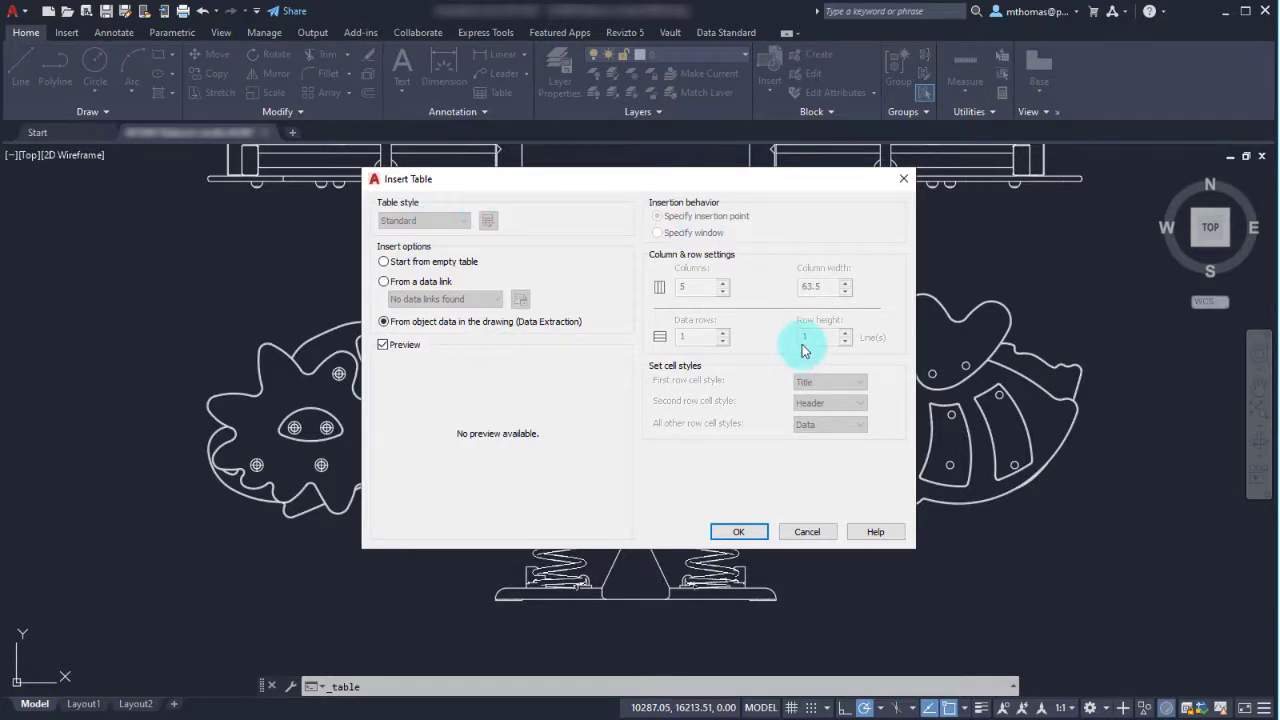
left_click(738, 531)
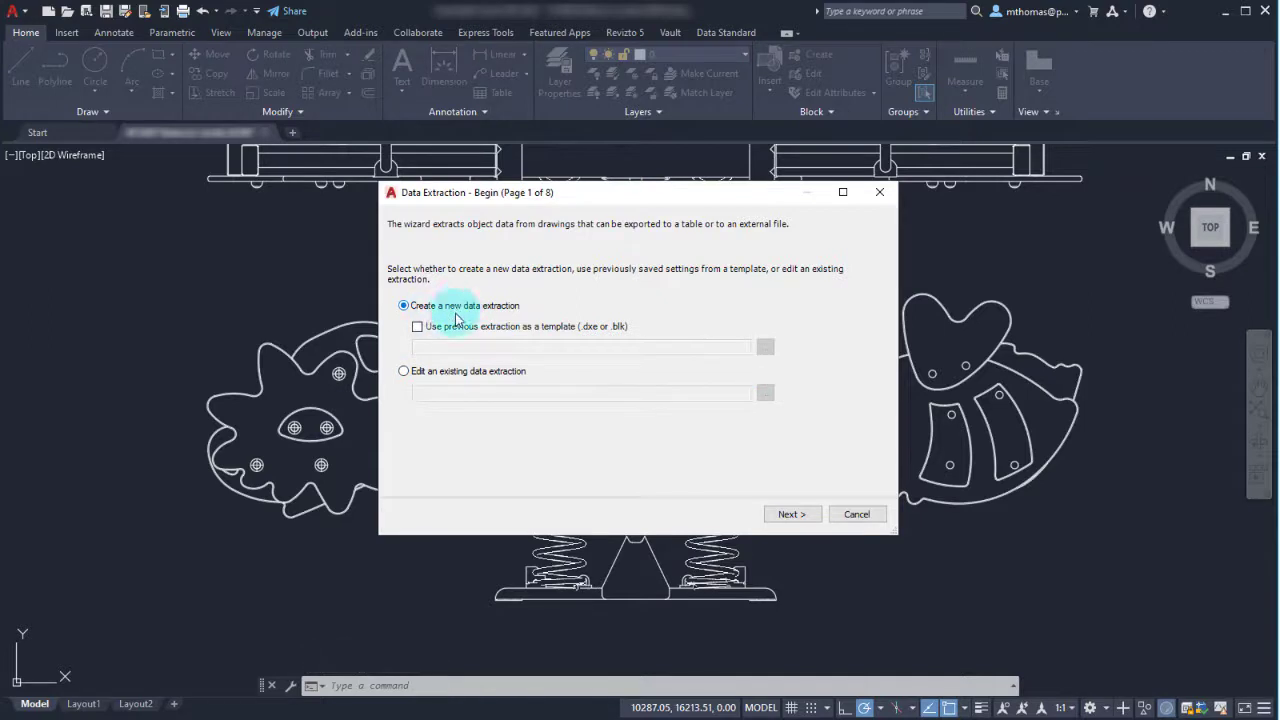
Create a new data extraction and save it as seesaw in the temp folder
left_click(789, 515)
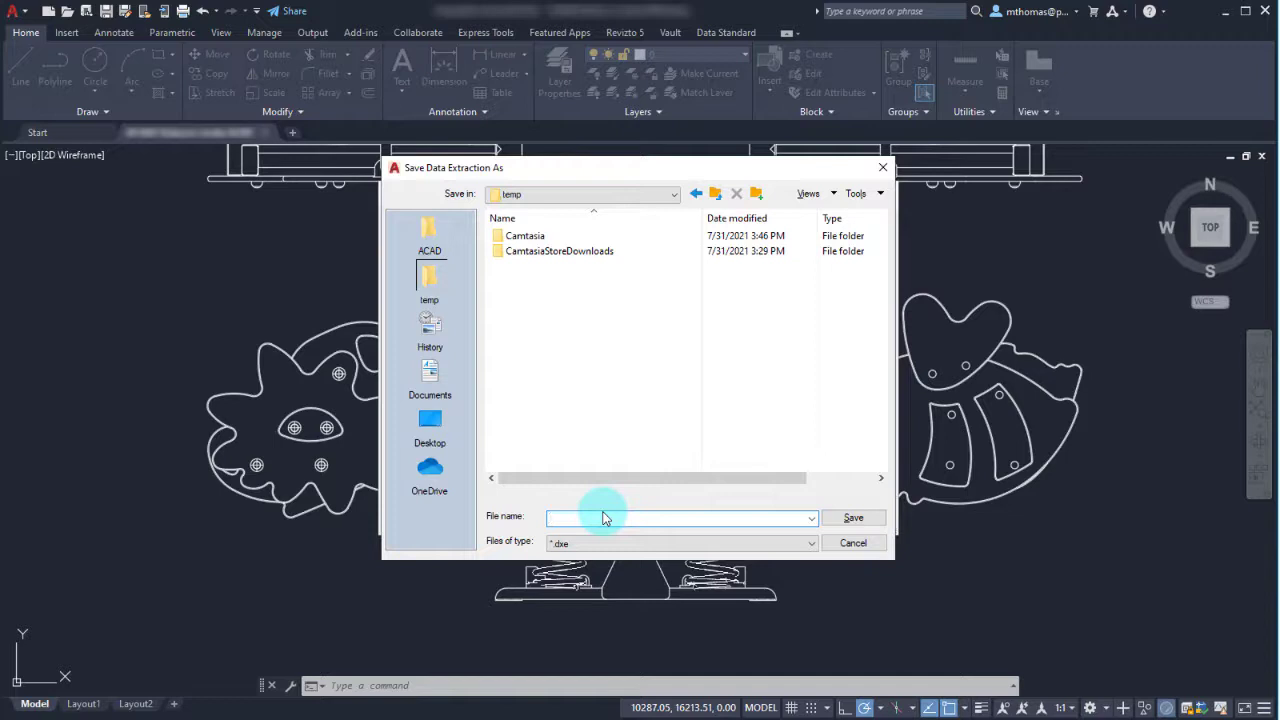
type("seesaw")
key("Return")
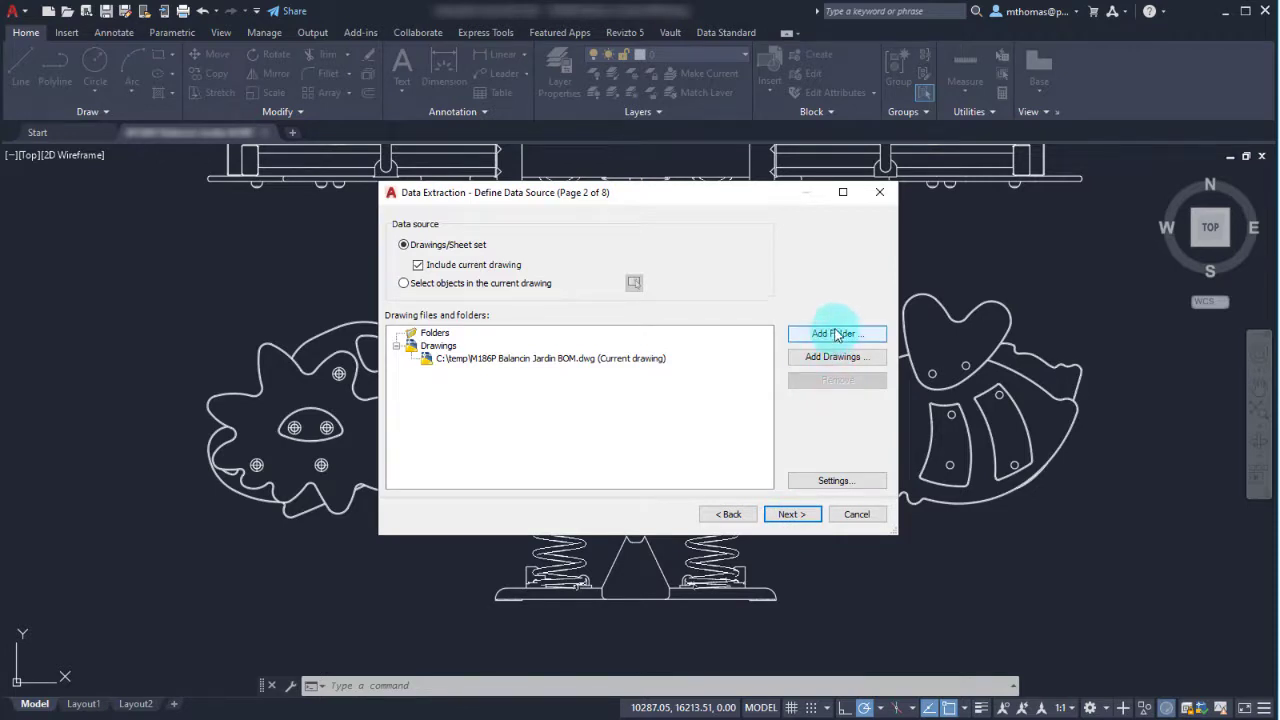
Restrict the extraction to objects in model space and accept the current drawing as the data source
left_click(838, 483)
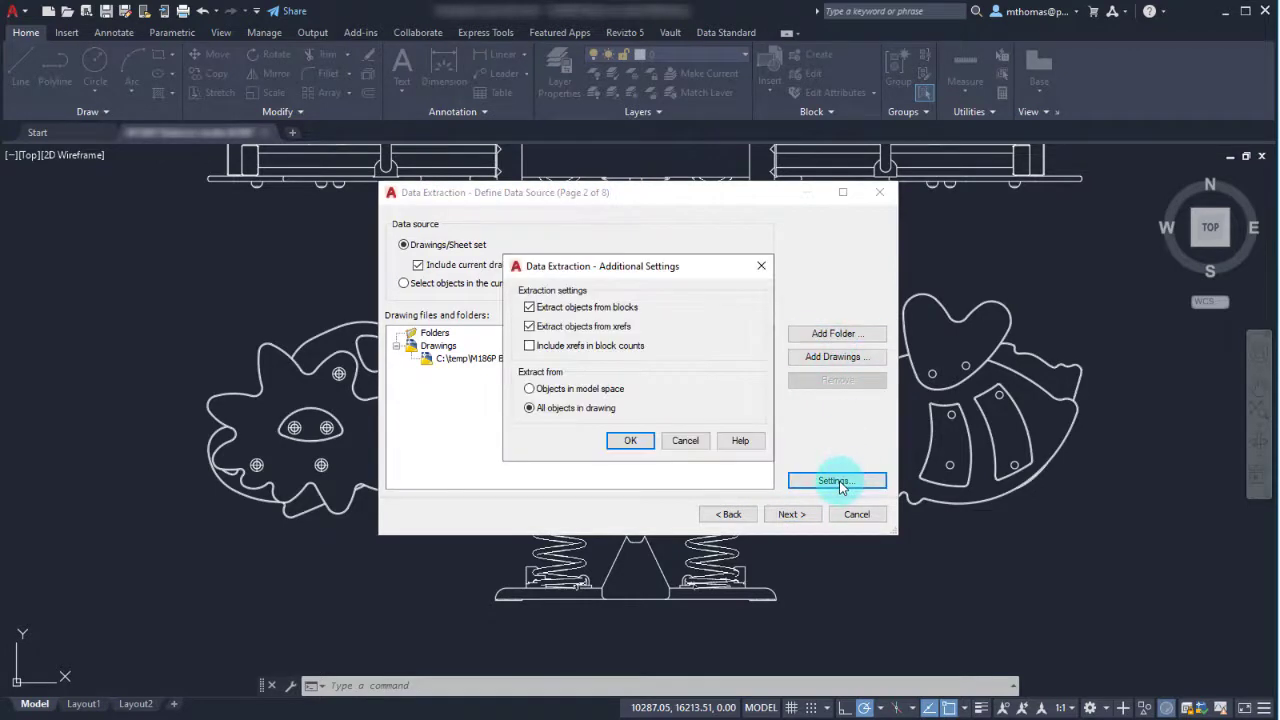
left_click(576, 390)
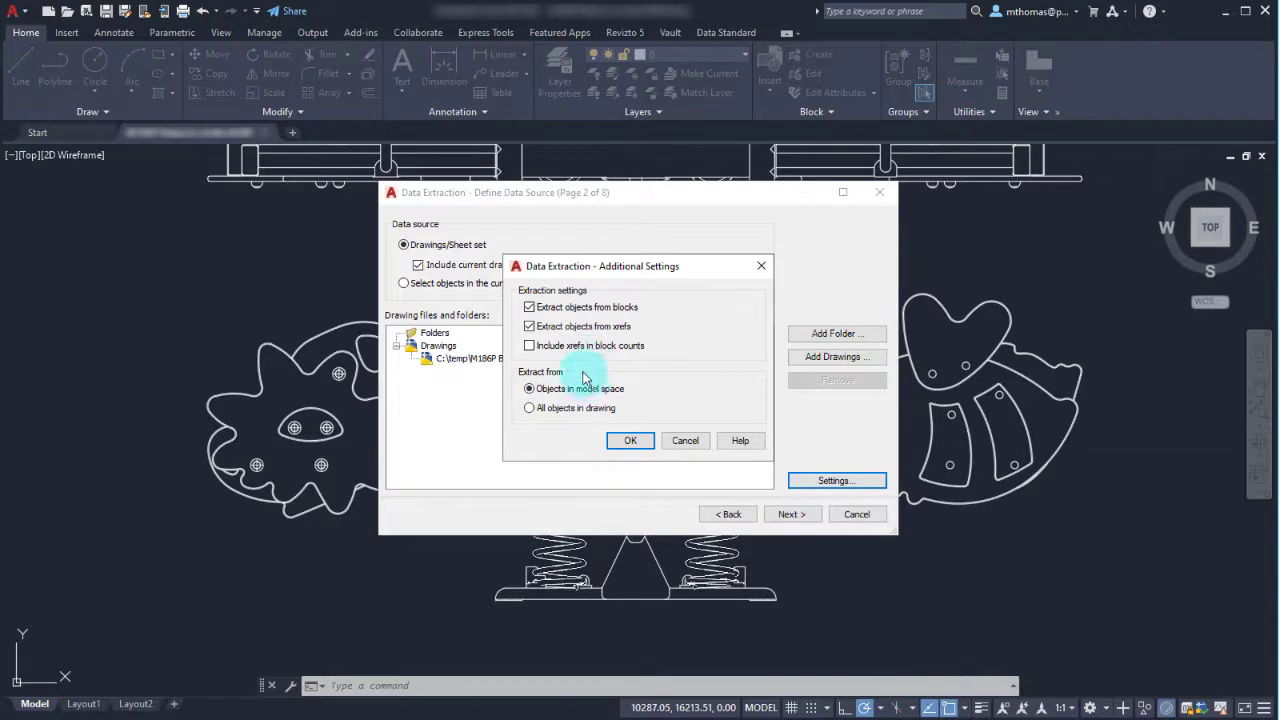
left_click(626, 440)
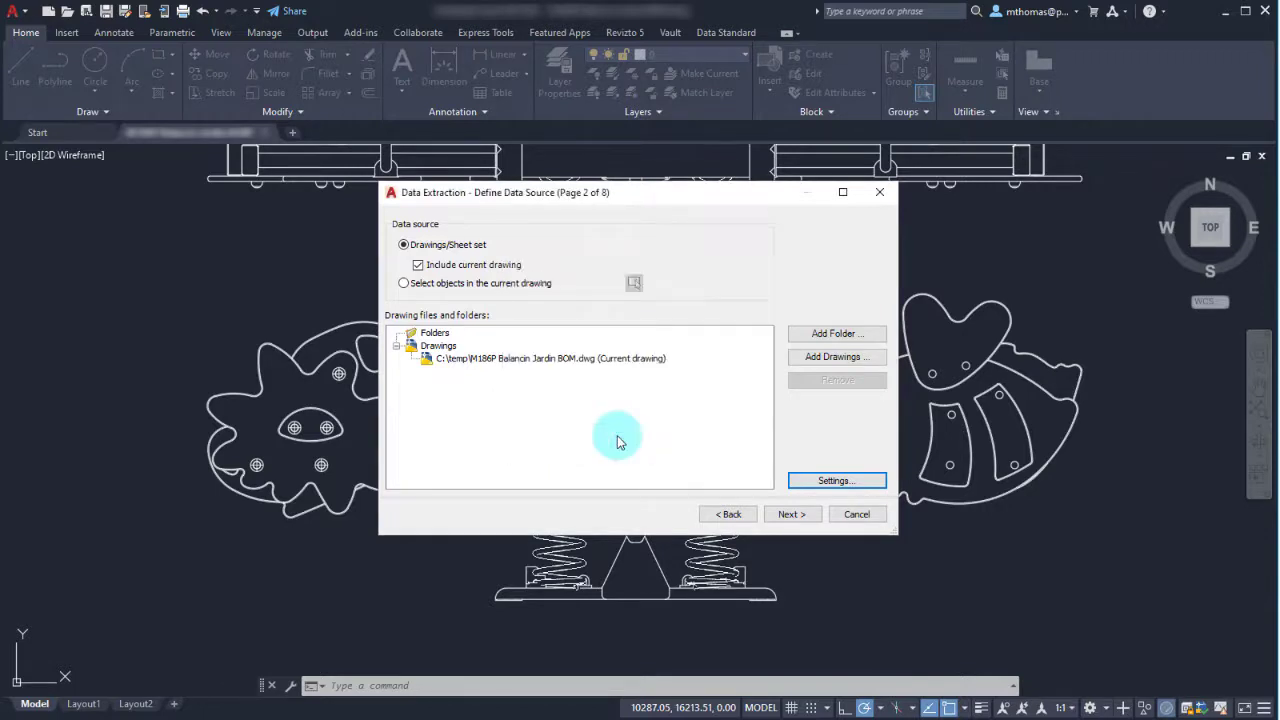
left_click(790, 514)
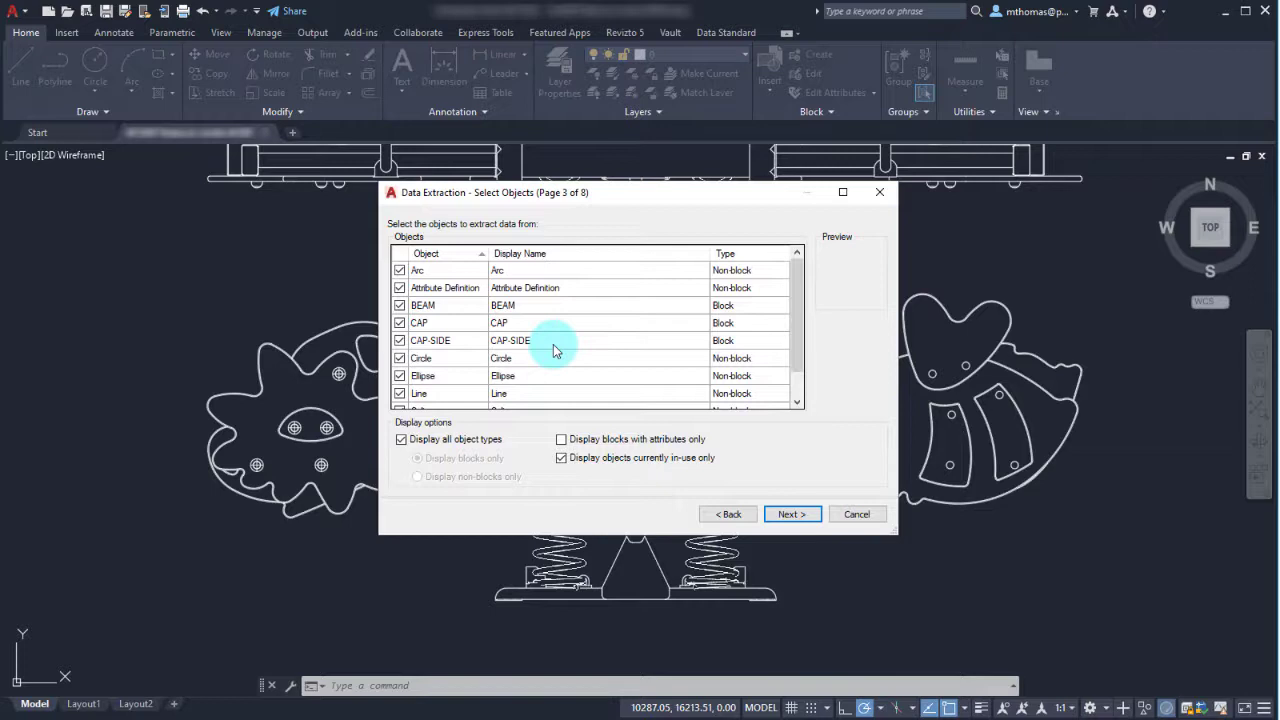
Limit the extracted objects to blocks with attributes only, excluding all non-block object types, and continue to the properties
left_click(605, 443)
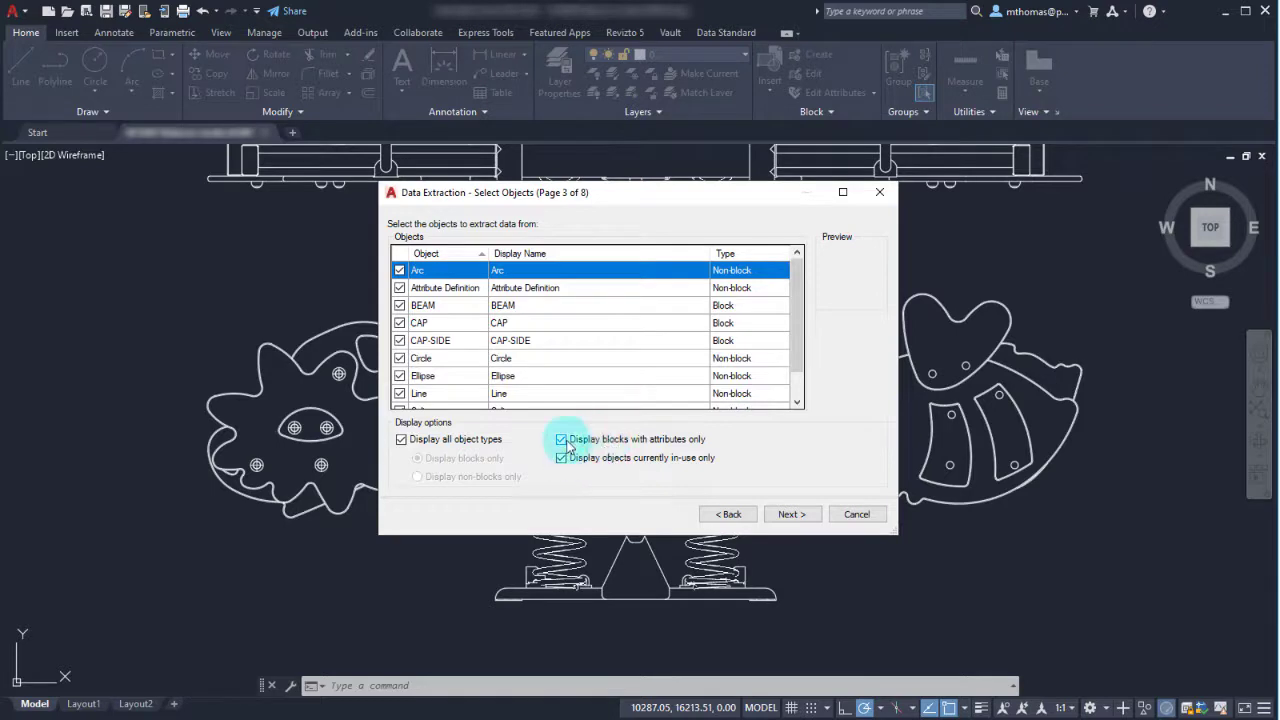
left_click(487, 446)
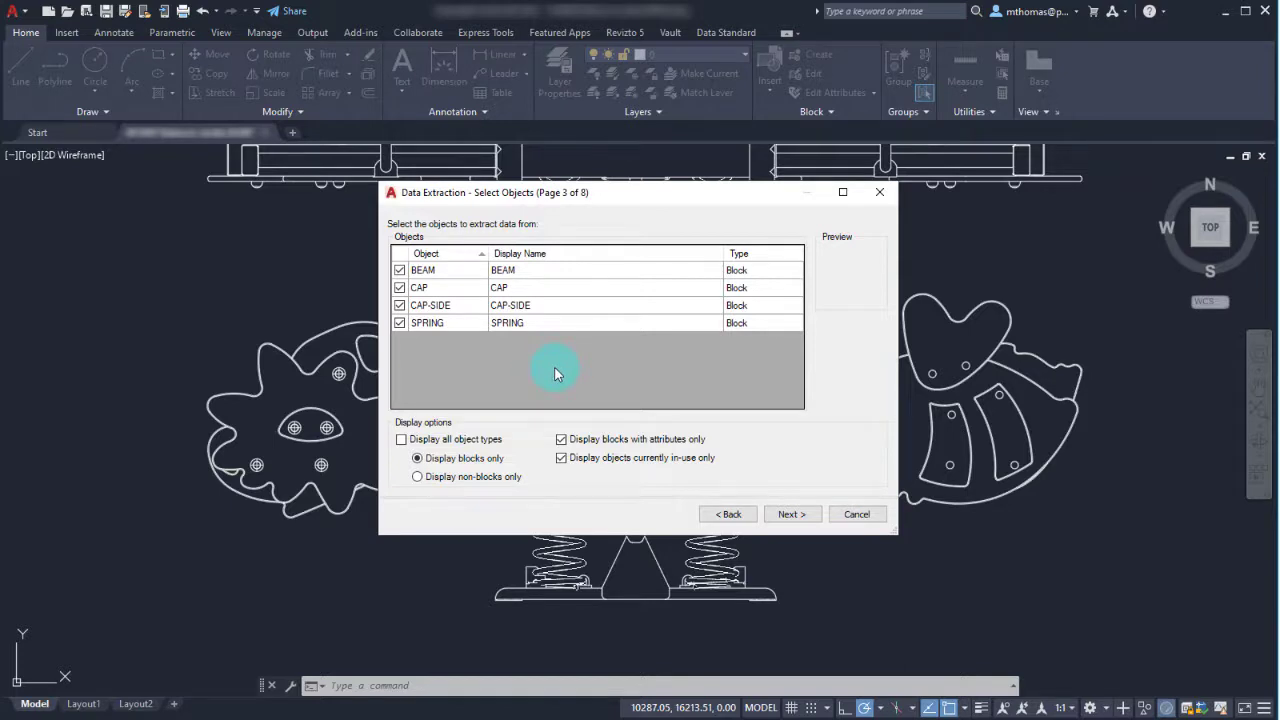
left_click(791, 515)
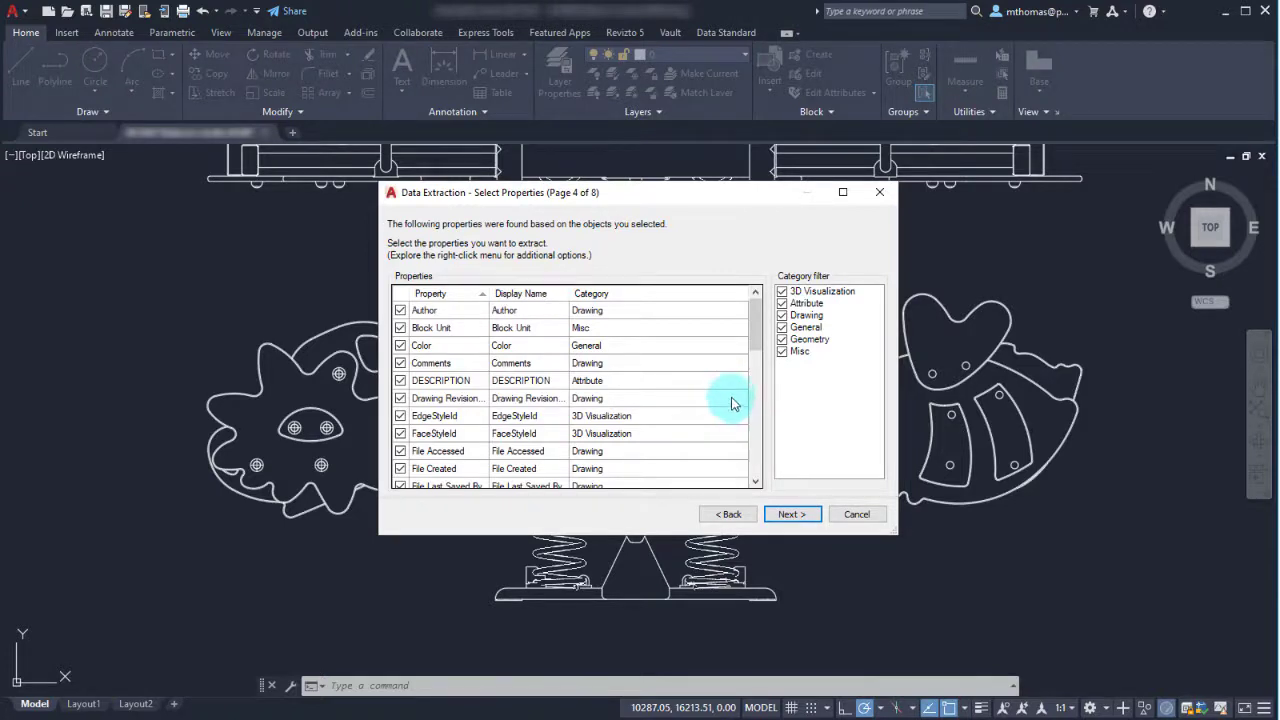
Exclude the 3D Visualization, Drawing, General, Geometry and Misc property categories, keep only Attribute, and continue to refining the data
left_click(786, 294)
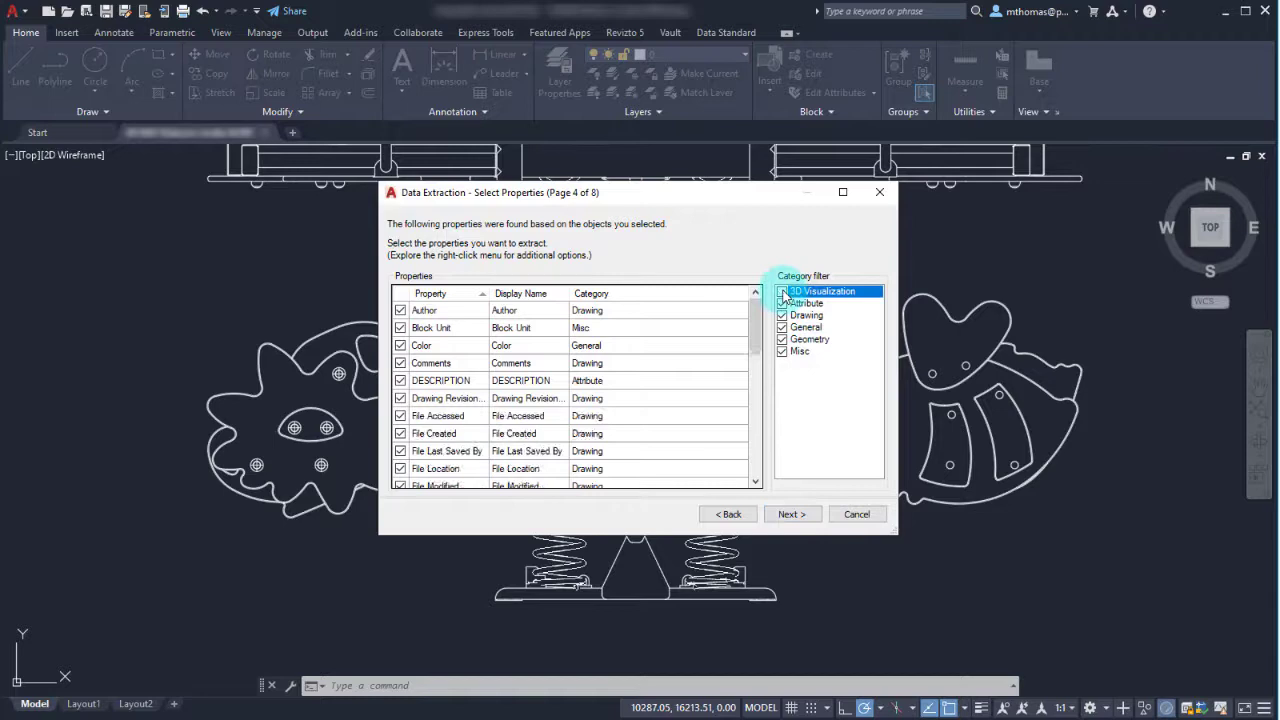
left_click(782, 291)
left_click_drag(782, 315, 783, 336)
left_click(782, 327)
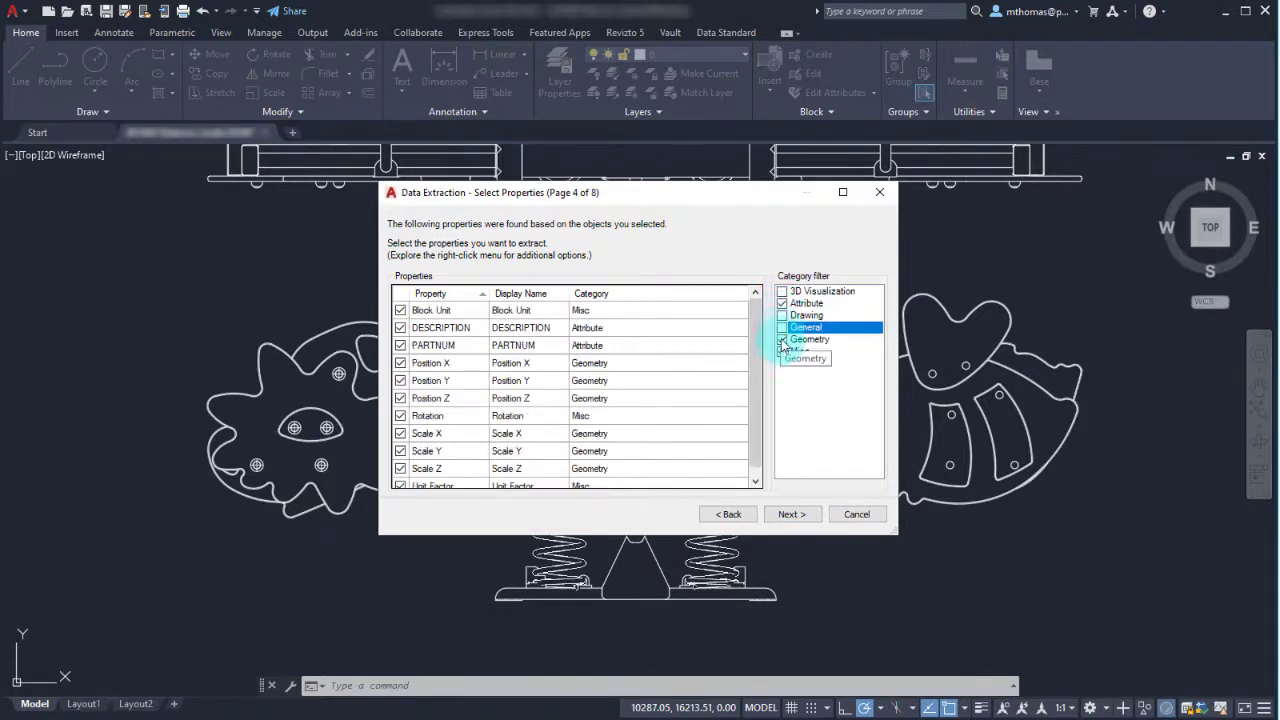
left_click(782, 339)
left_click(782, 351)
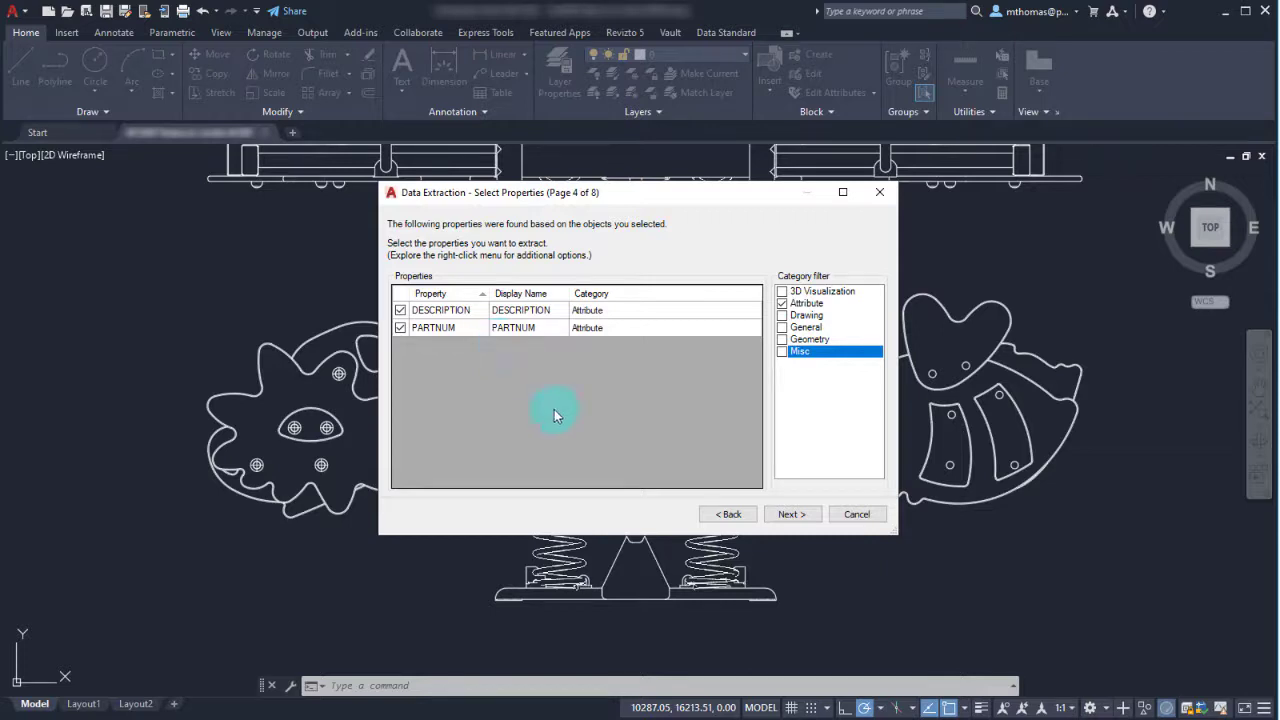
left_click(791, 515)
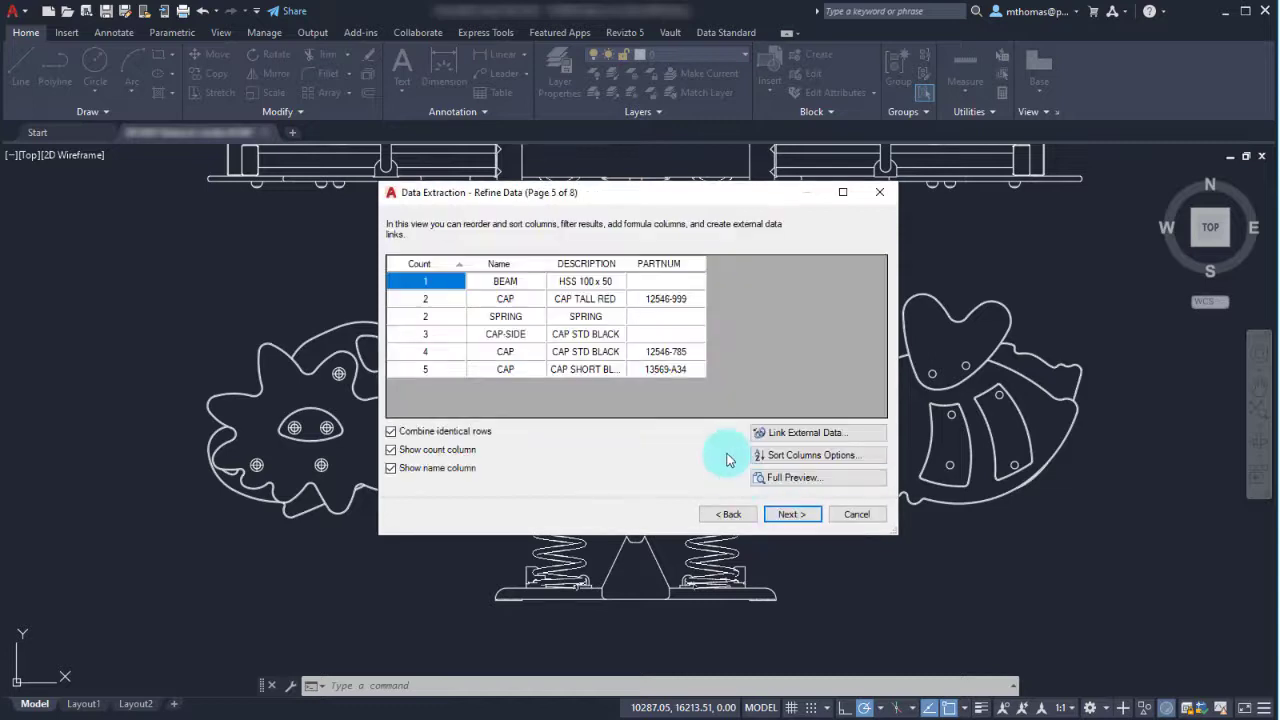
Try sorting the extracted rows by different columns and leave them sorted ascending by DESCRIPTION
left_click(500, 264)
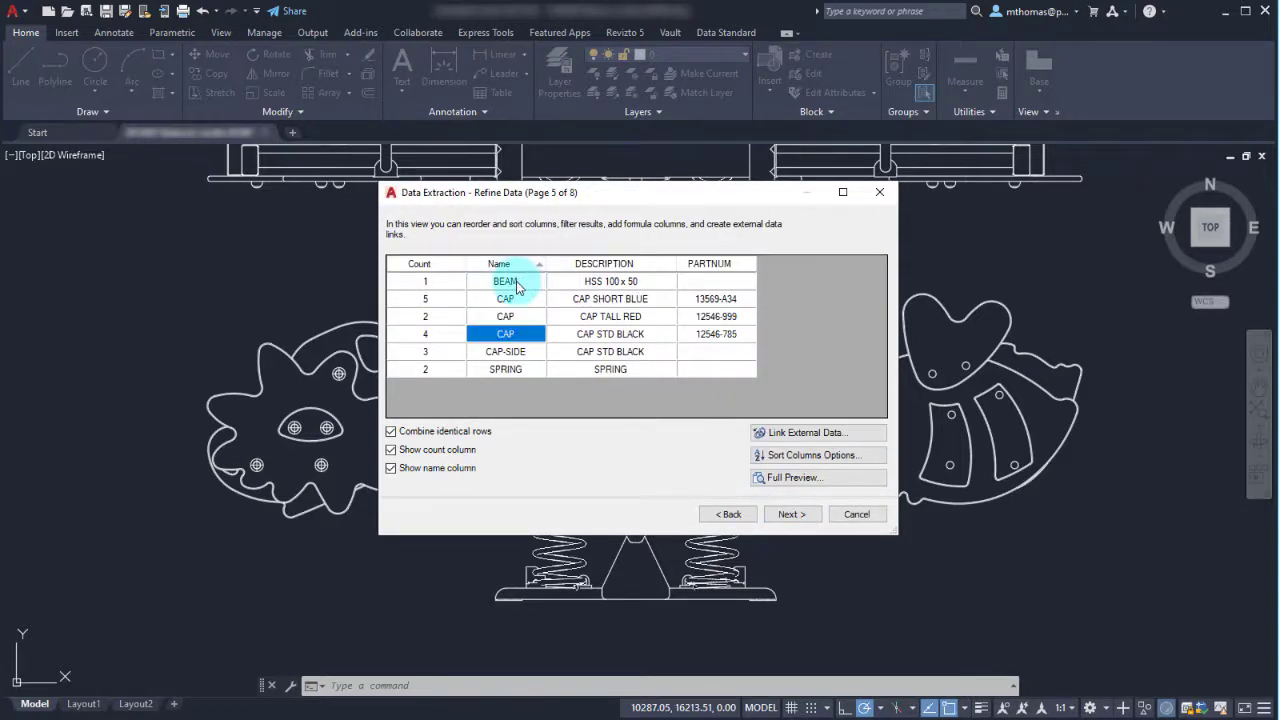
left_click(430, 263)
left_click(500, 263)
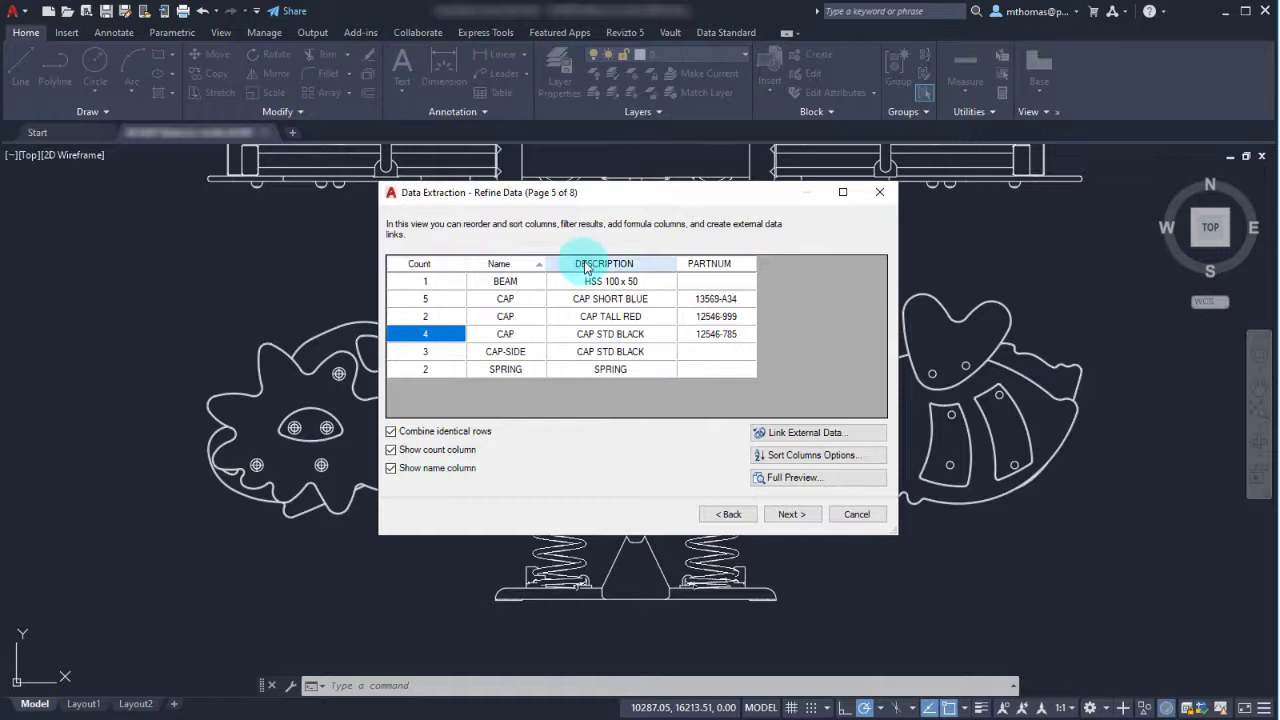
left_click(586, 264)
left_click(506, 264)
left_click(600, 264)
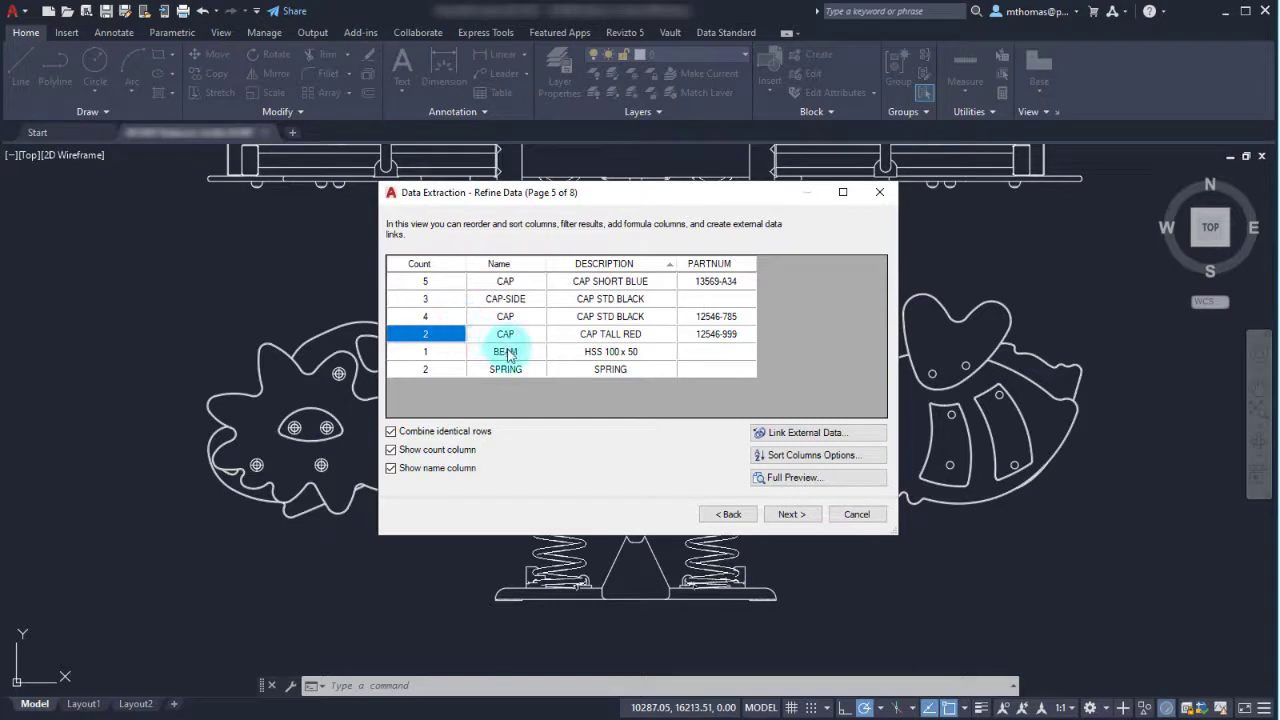
Hide the Name column, arrange the remaining columns as PARTNUM, DESCRIPTION, Count, and continue to the output options
right_click(526, 303)
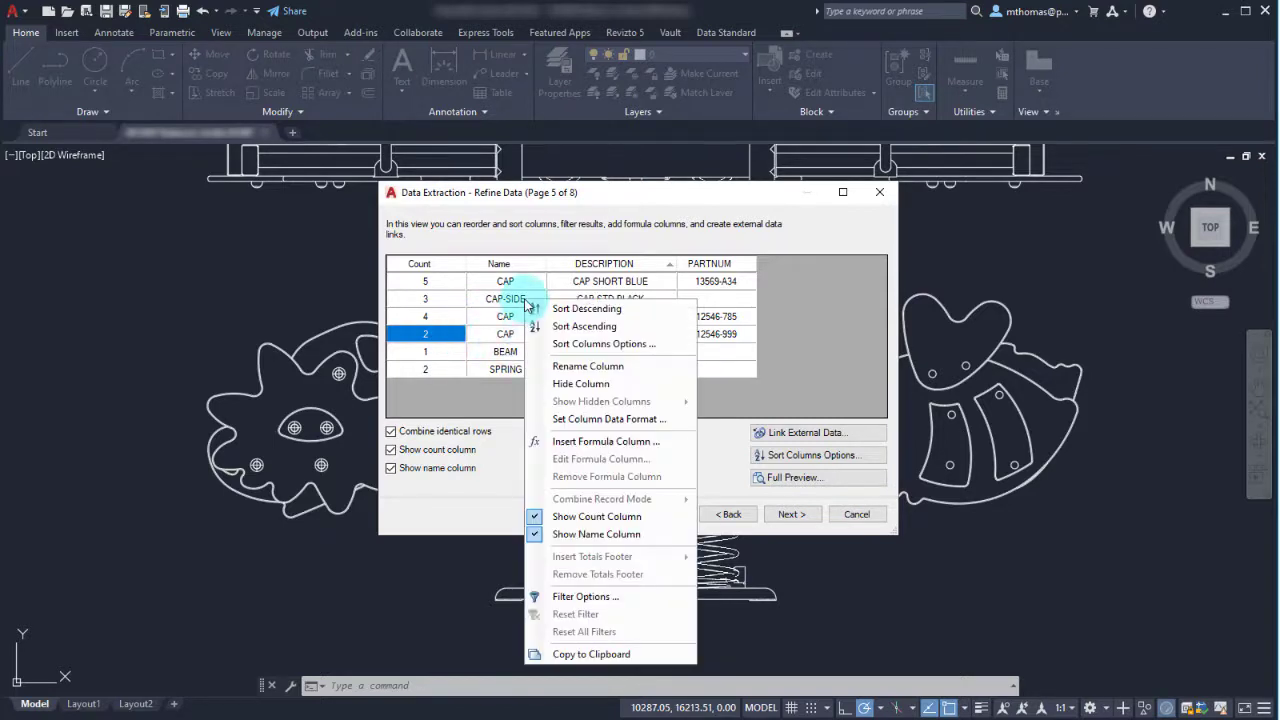
left_click(583, 534)
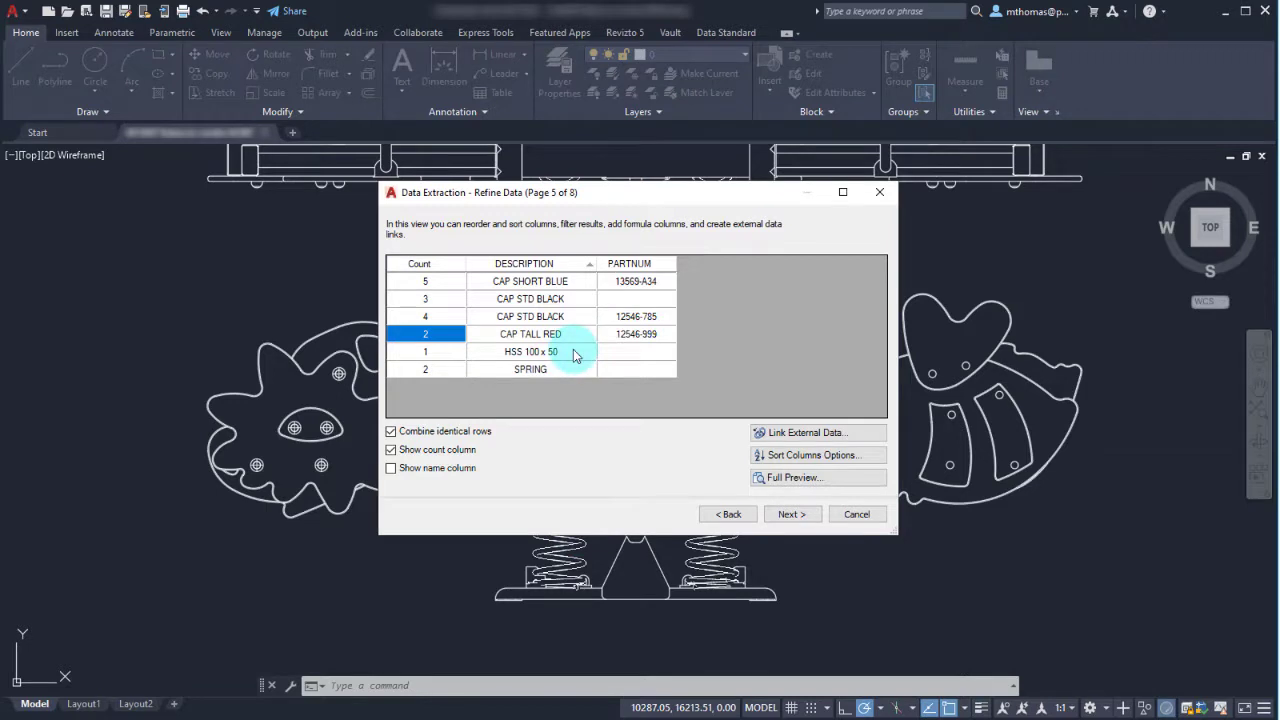
left_click(469, 300)
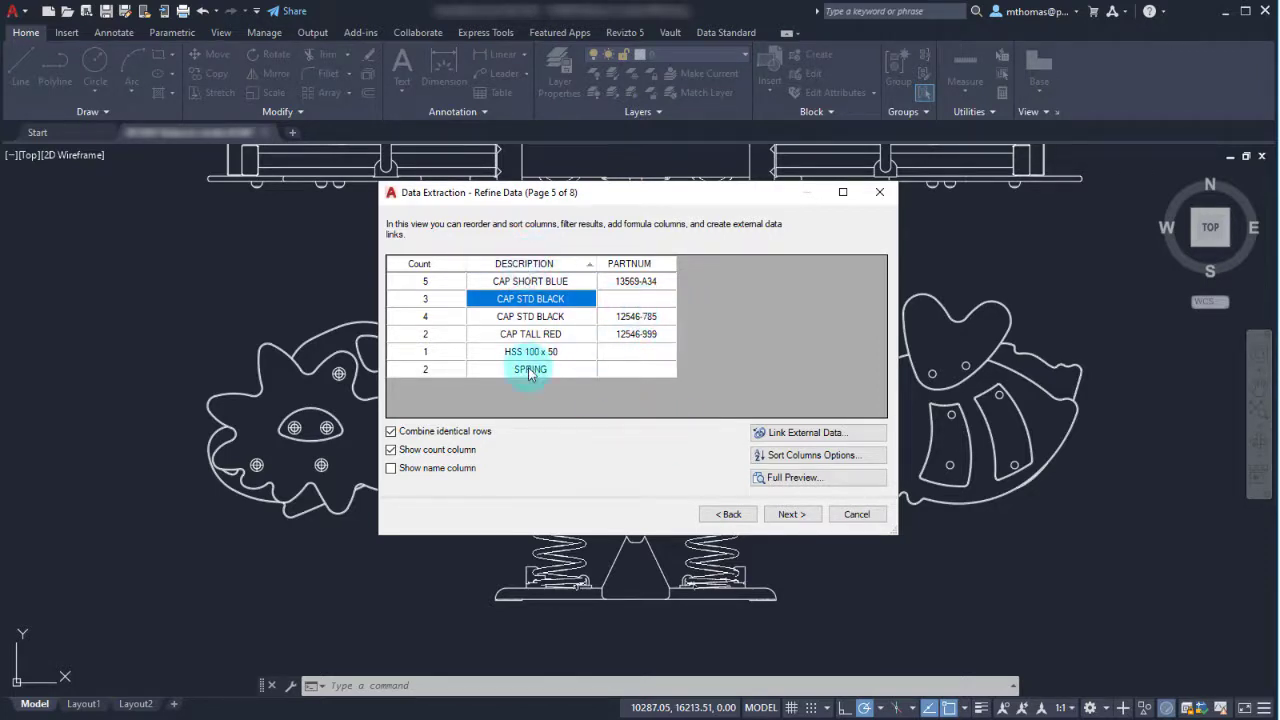
left_click_drag(425, 264, 600, 268)
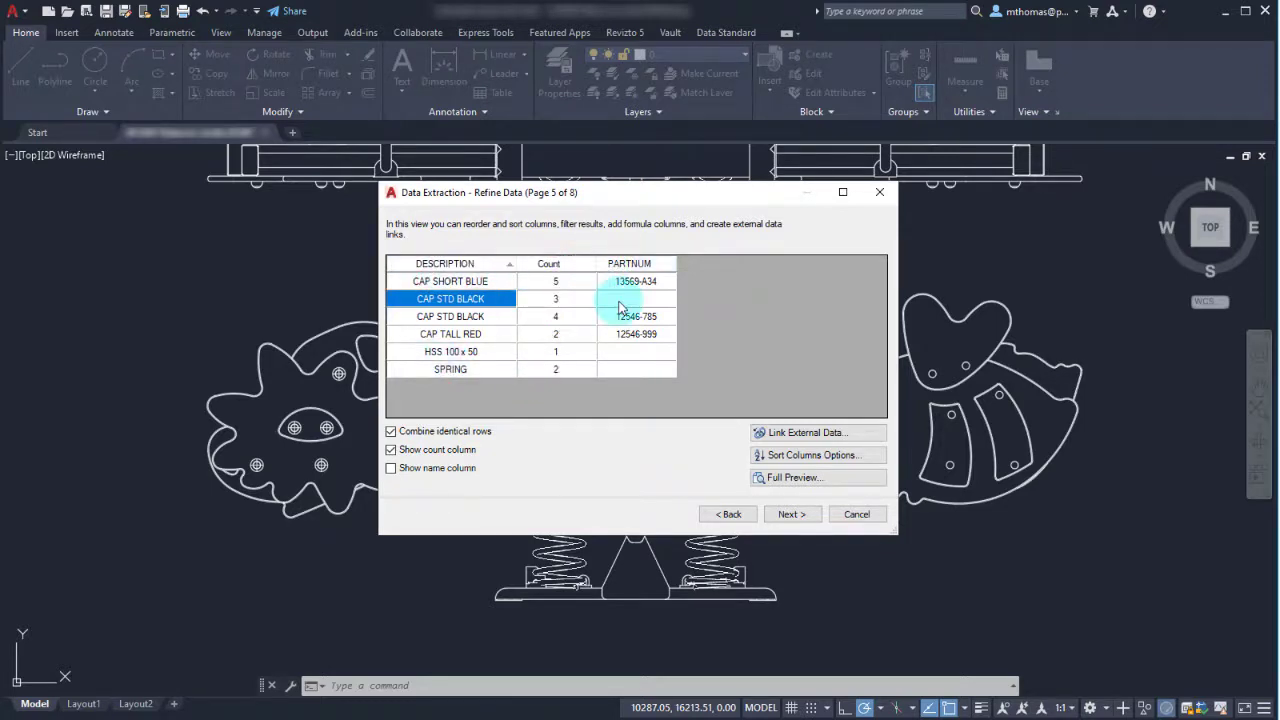
left_click_drag(396, 268, 398, 265)
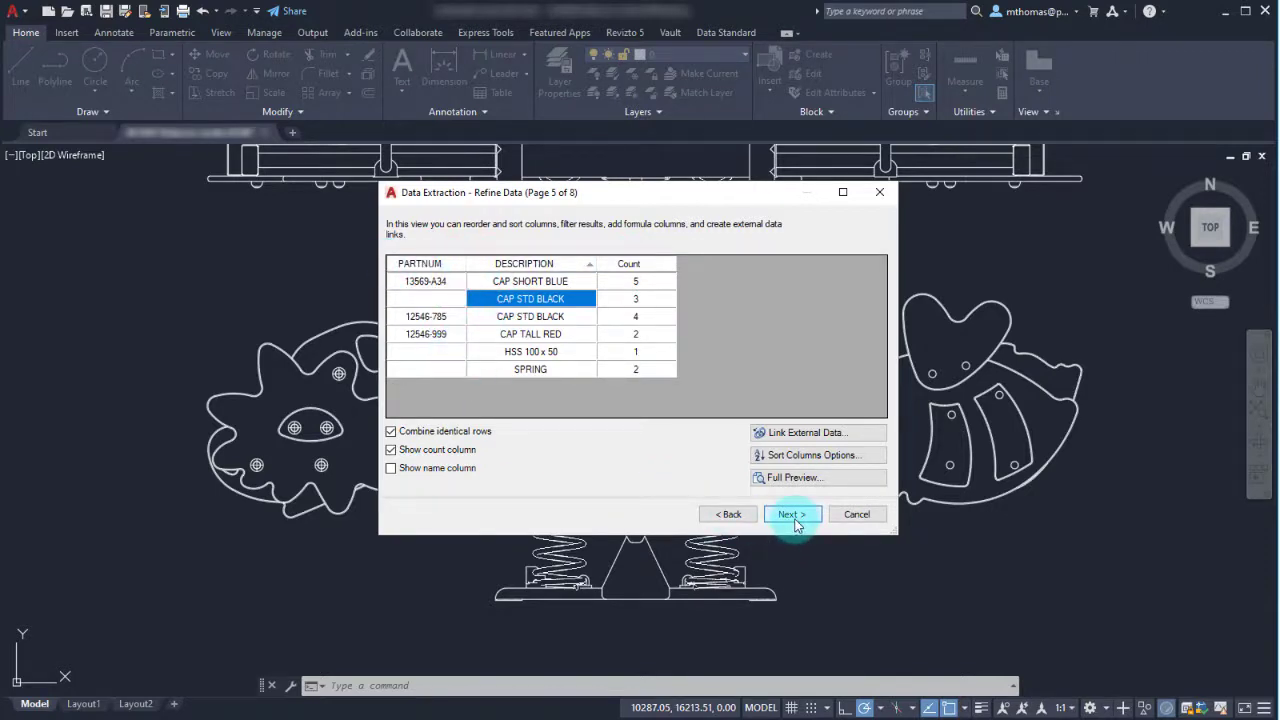
left_click(792, 514)
Output the extraction as a table inserted into the drawing with the Standard table style, and finish the extraction setup
left_click(563, 256)
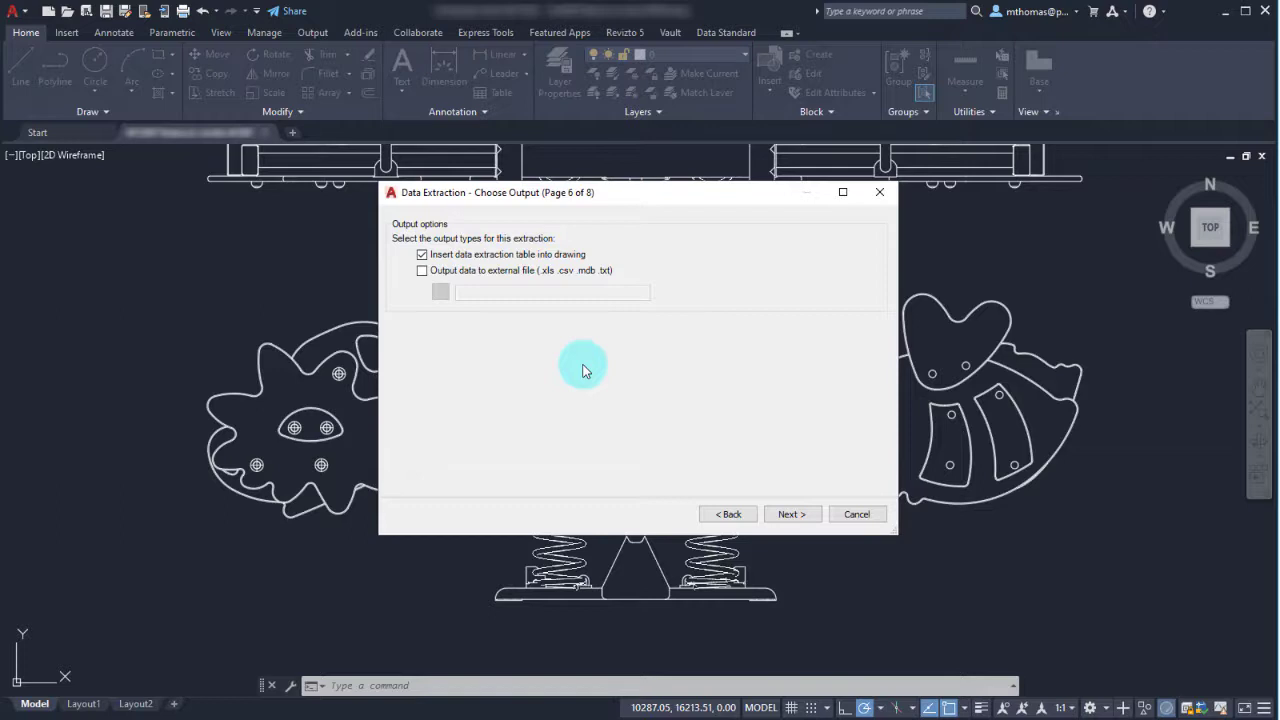
left_click(791, 513)
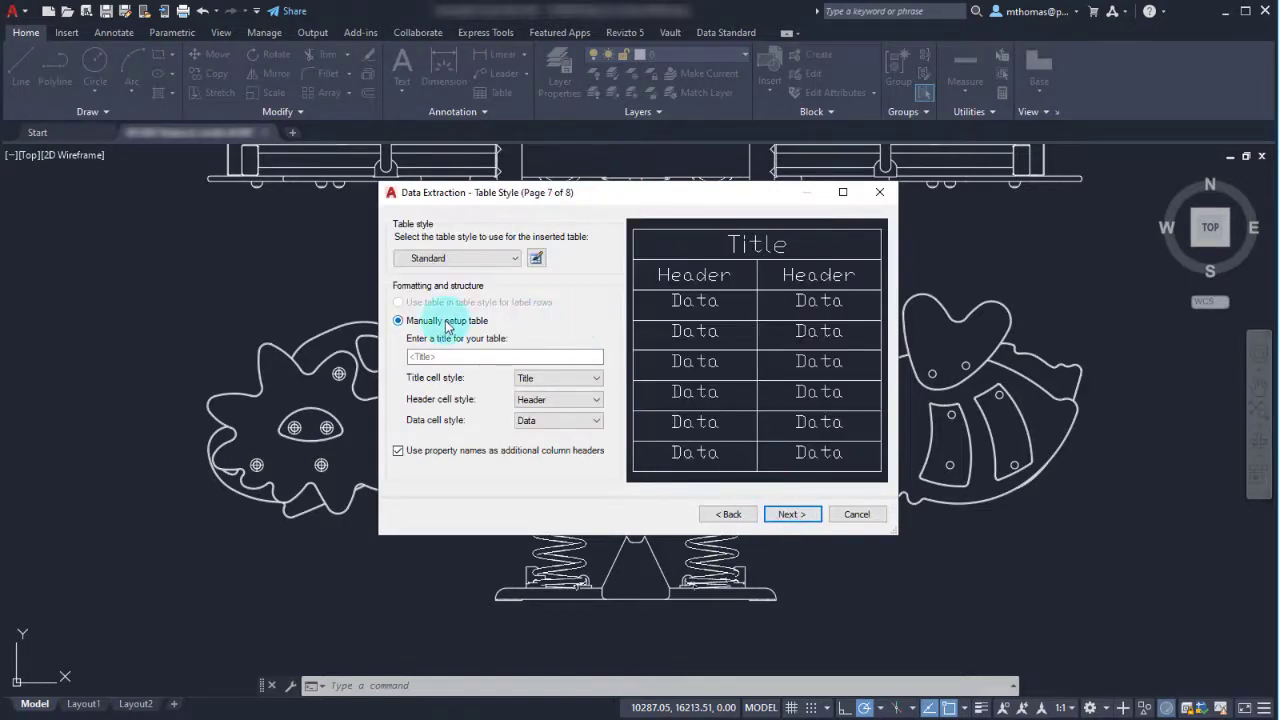
left_click(450, 258)
left_click(447, 258)
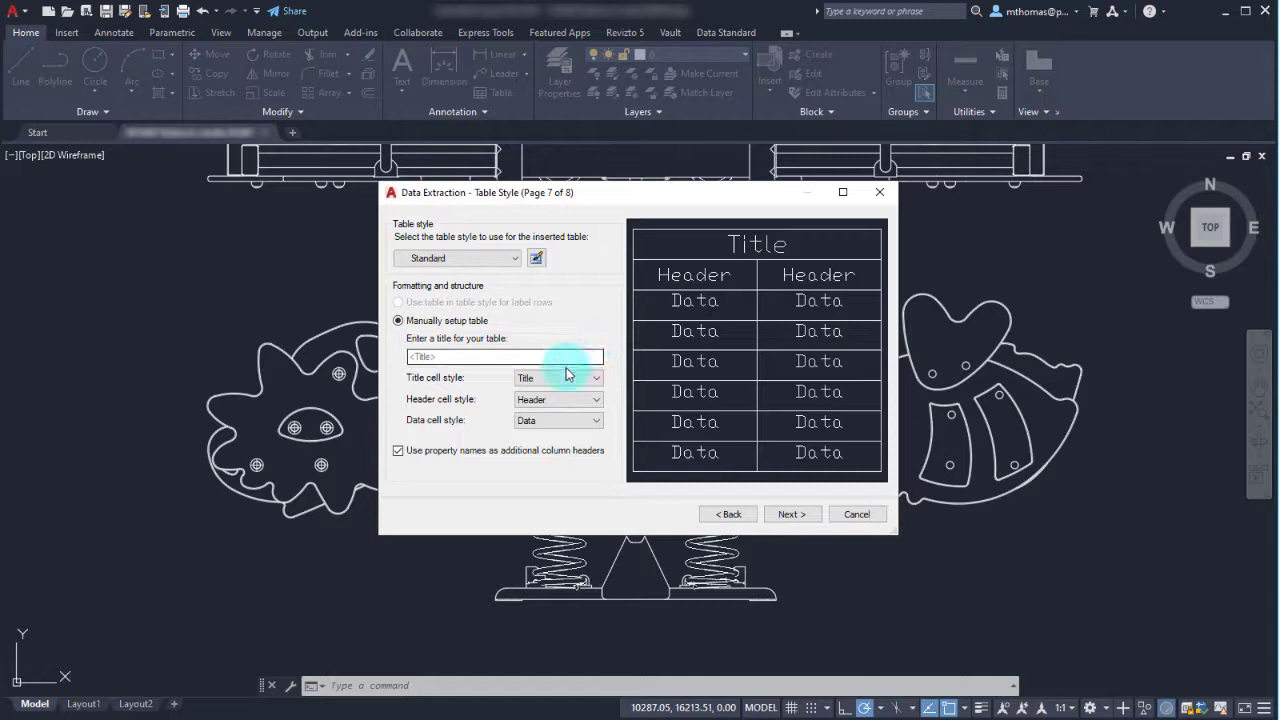
left_click(792, 515)
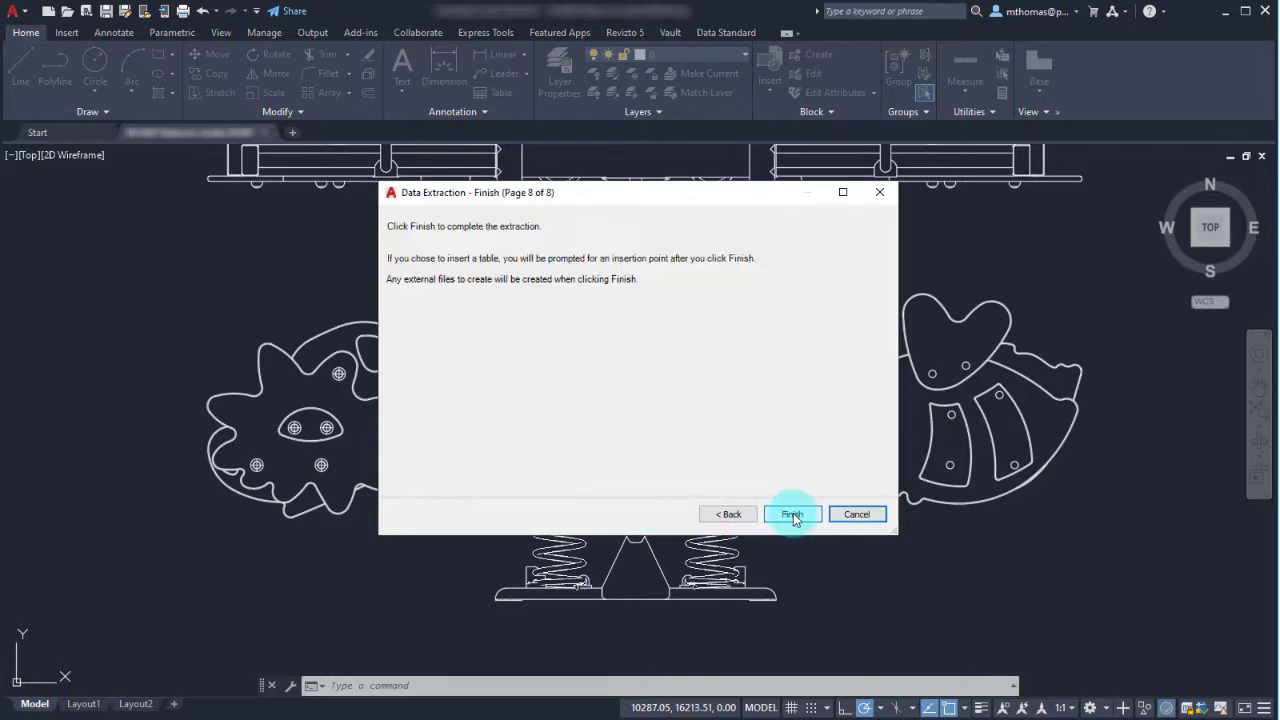
left_click(793, 515)
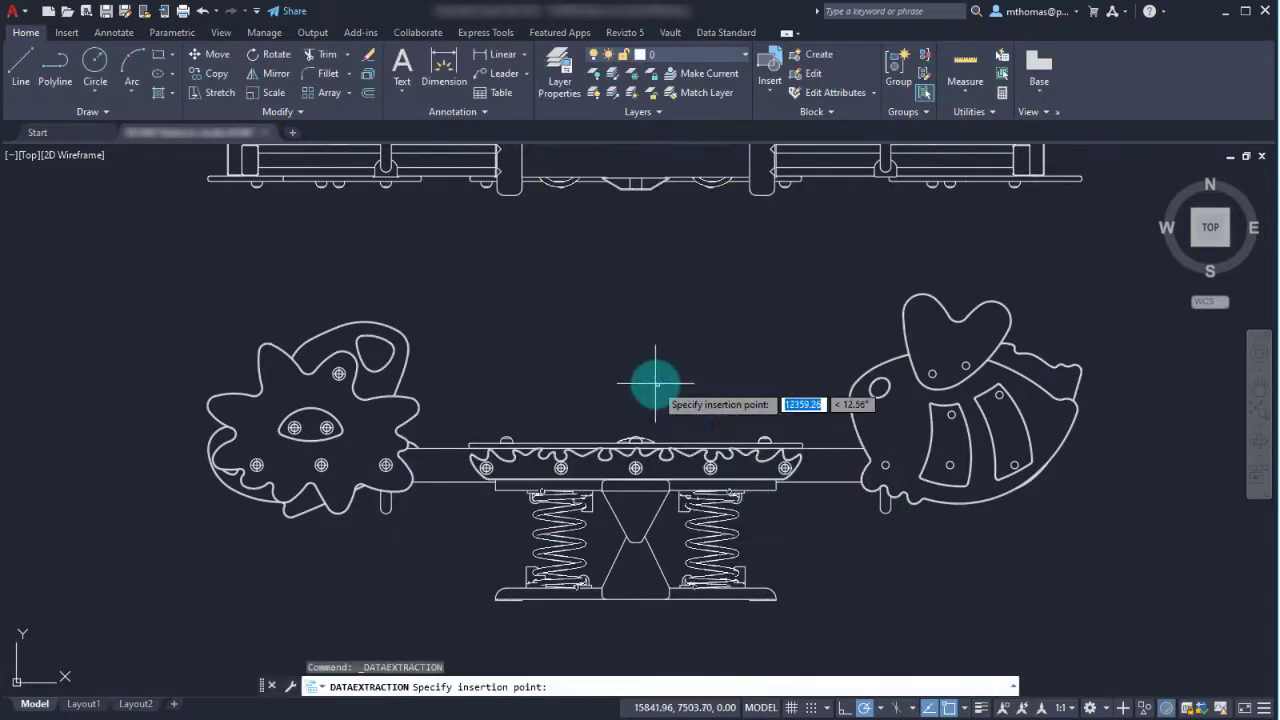
Place the table in the empty space to the right of the seesaw's views and scale it by a factor of 25
scroll(651, 380, "down", 2)
middle_click_drag(749, 346, 457, 366)
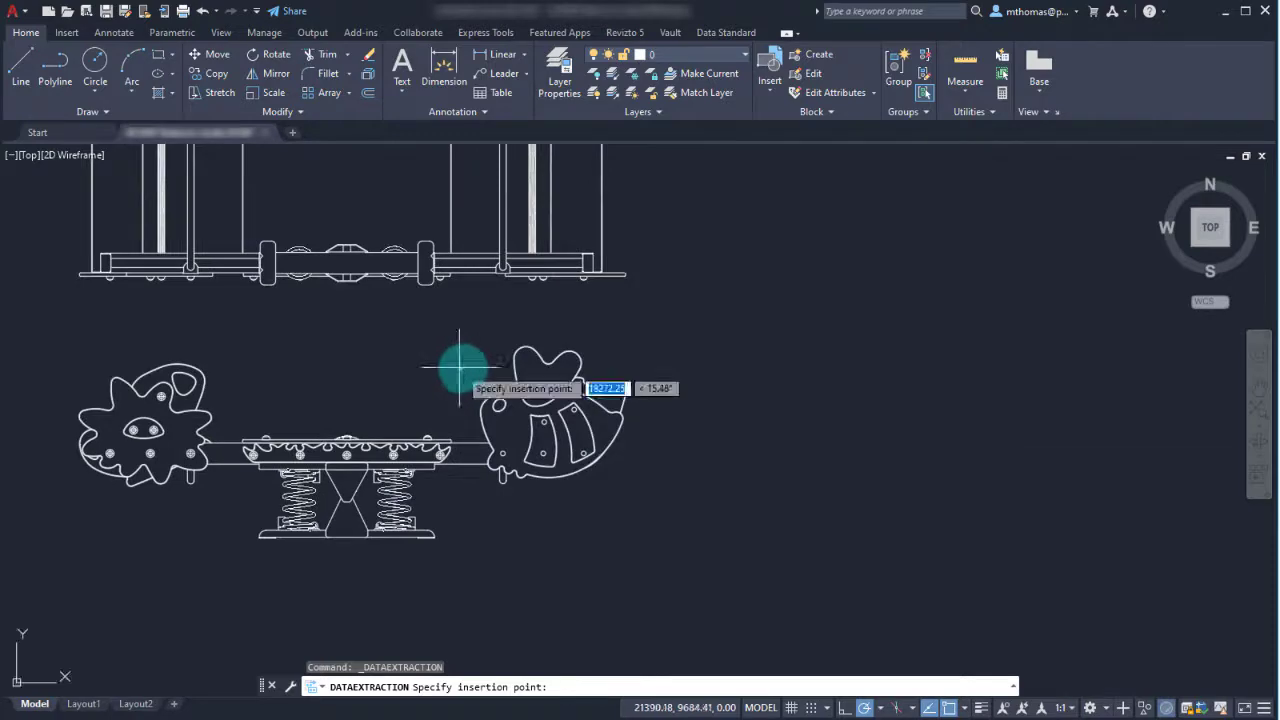
scroll(750, 422, "up", 5)
left_click(733, 404)
scroll(731, 309, "up", 4)
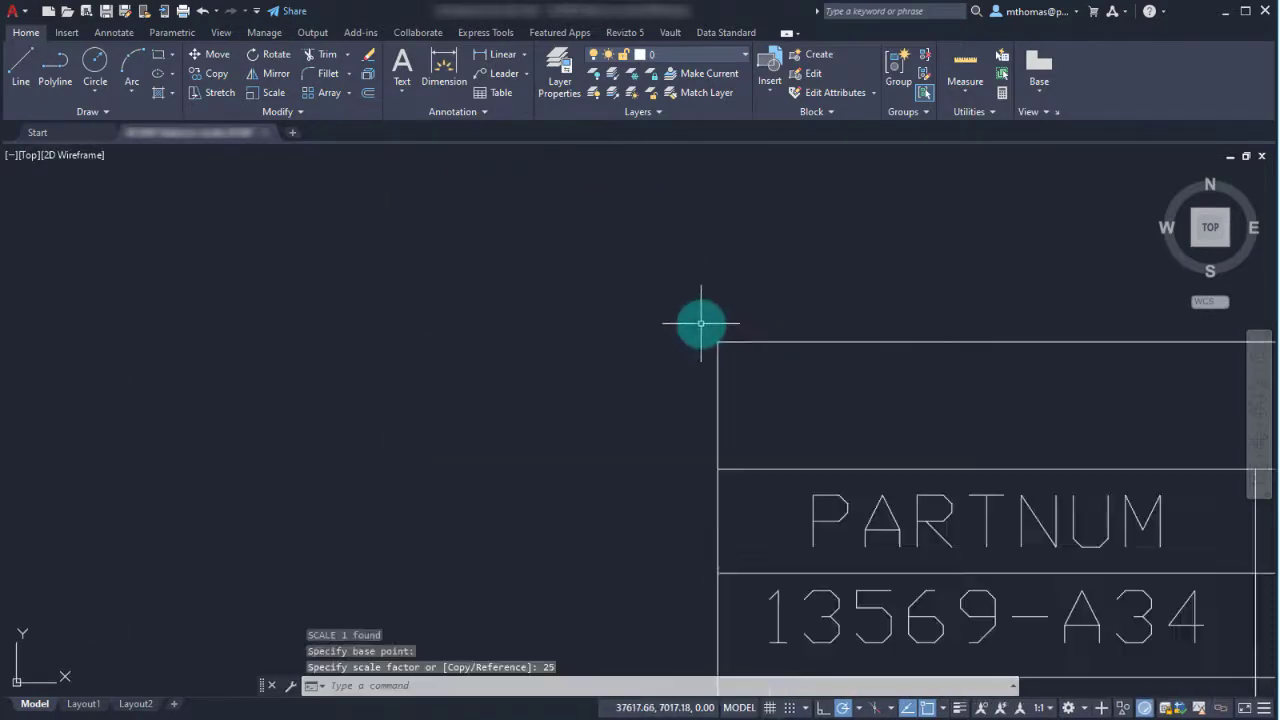
scroll(680, 335, "down", 1)
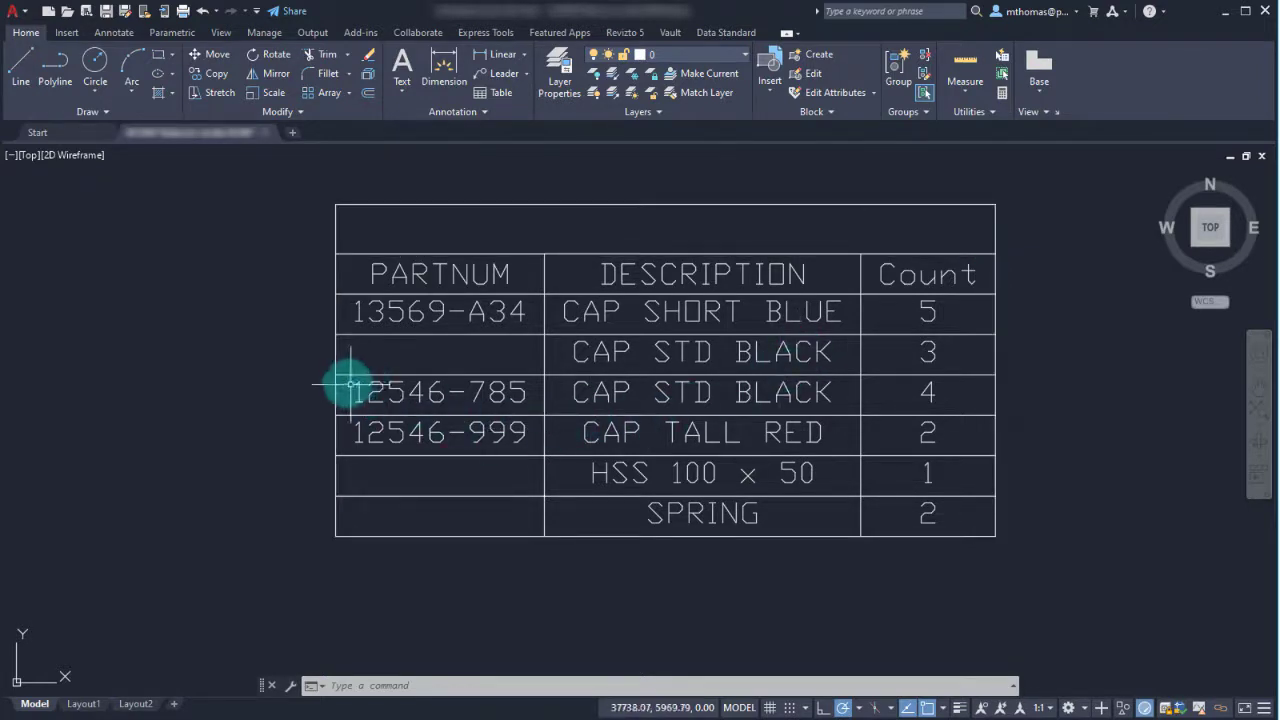
Open the CAP-SIDE block at the left end of the seesaw's central plate for in-place editing
scroll(350, 378, "down", 6)
mouse_move(270, 298)
middle_mouse_down()
mouse_move(608, 346)
mouse_move(514, 309)
mouse_move(780, 477)
middle_mouse_up()
middle_click_drag(620, 286, 587, 165)
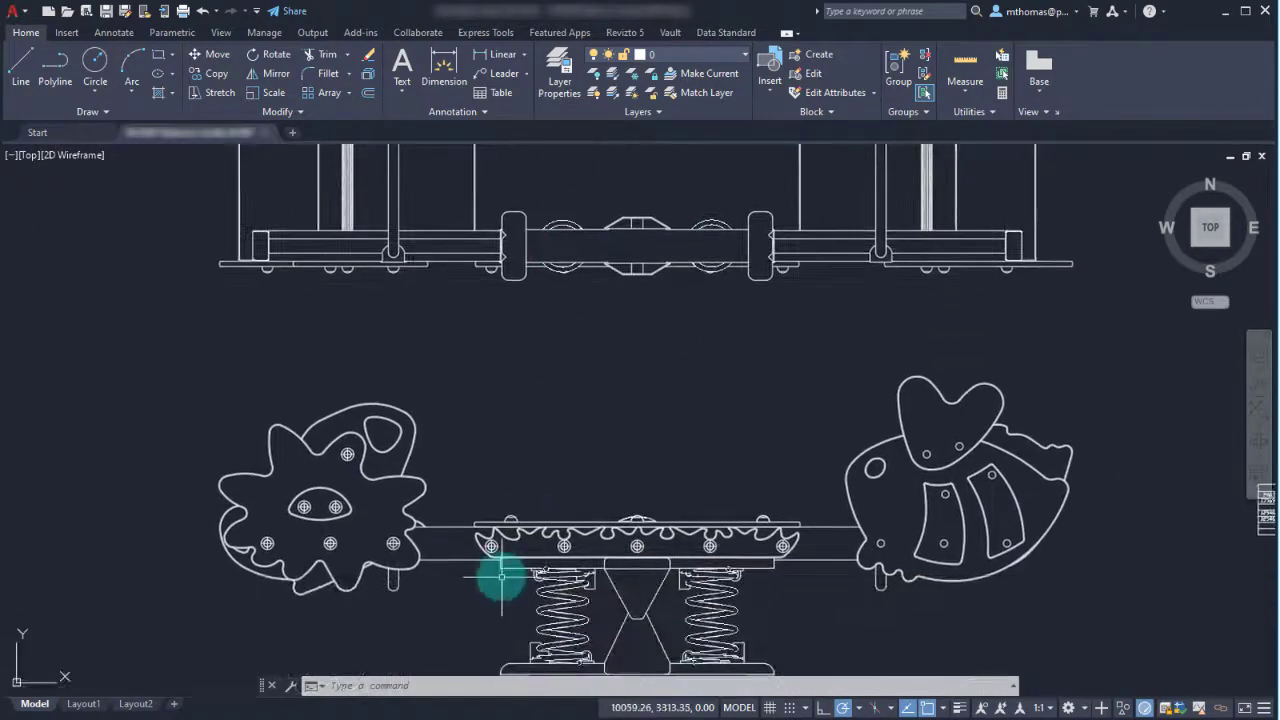
scroll(509, 517, "up", 6)
scroll(477, 263, "up", 2)
scroll(578, 408, "down", 2)
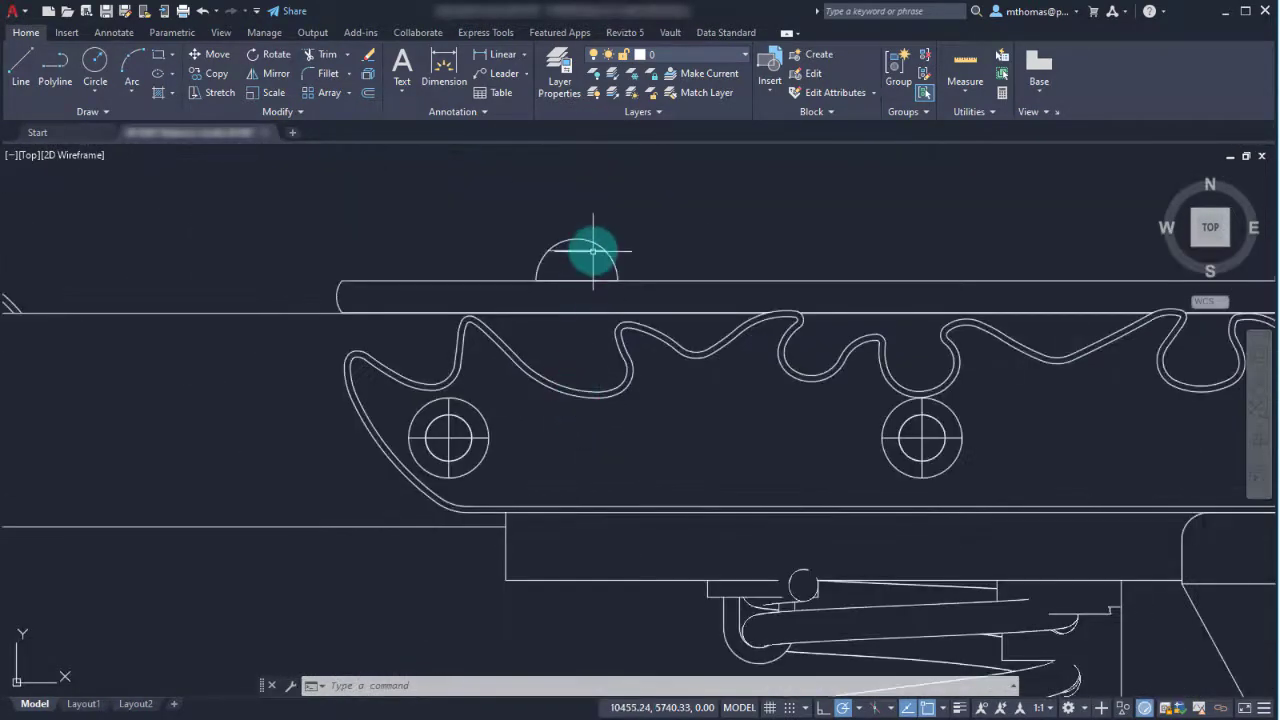
left_click(590, 246)
right_click(609, 227)
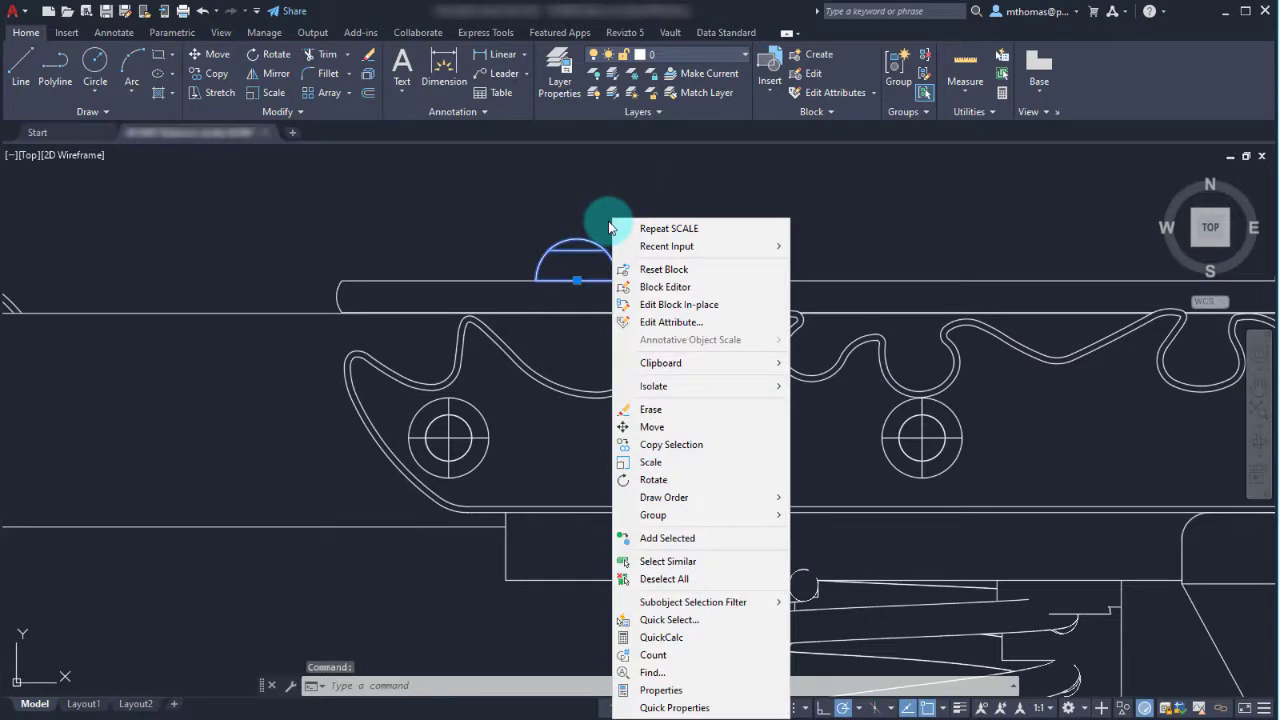
left_click(660, 304)
left_click(620, 486)
Copy the block's DESCRIPTION attribute straight down by 125 units
scroll(570, 280, "up", 6)
left_click(506, 190)
type("co")
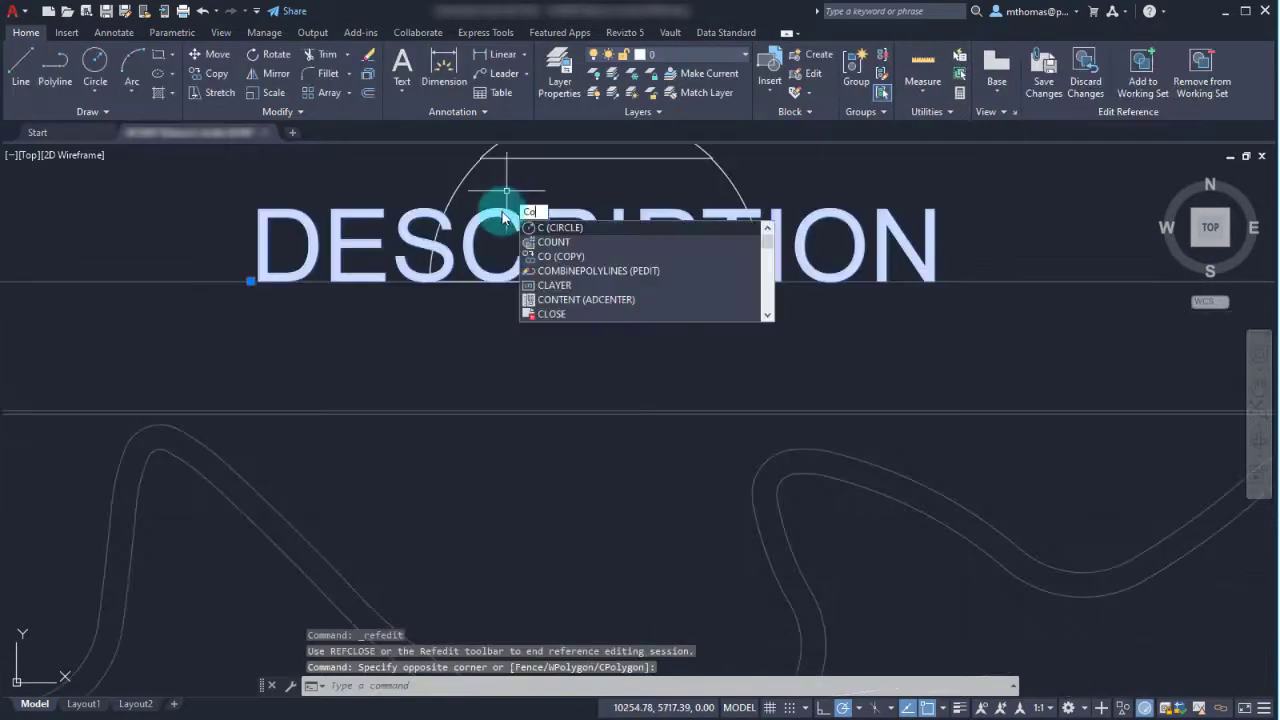
key("Return")
left_click(602, 258)
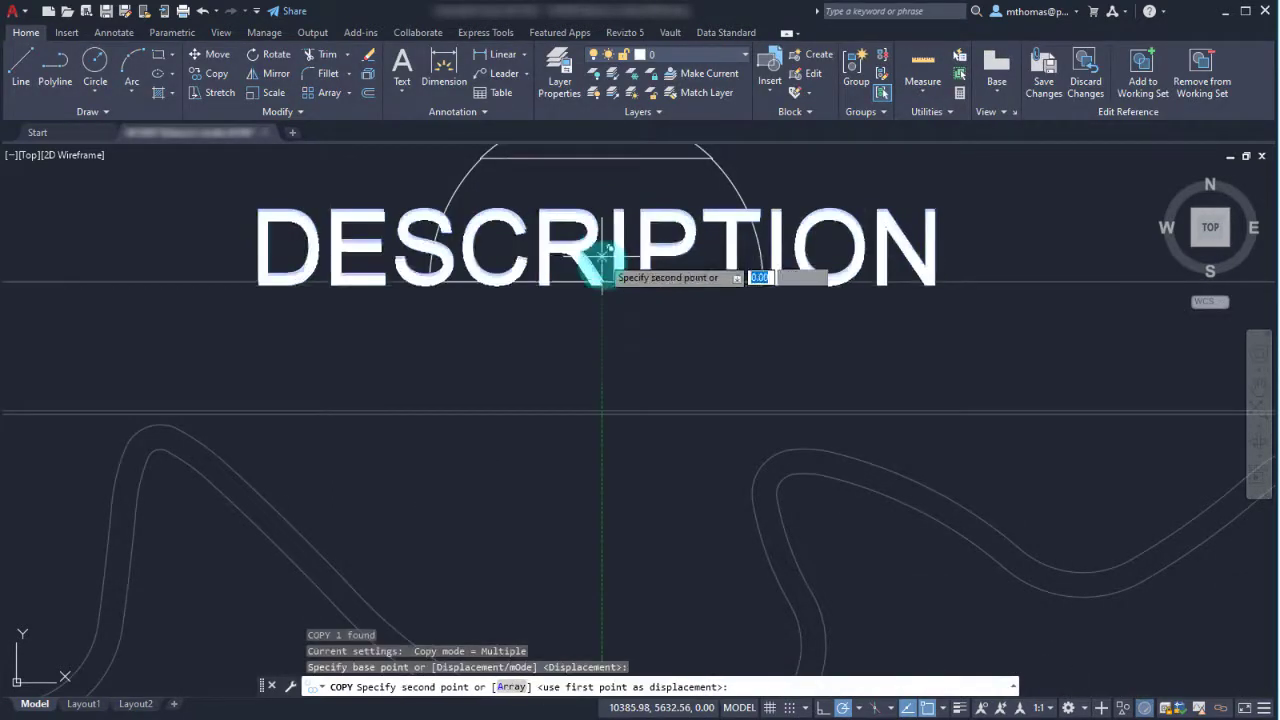
type("125")
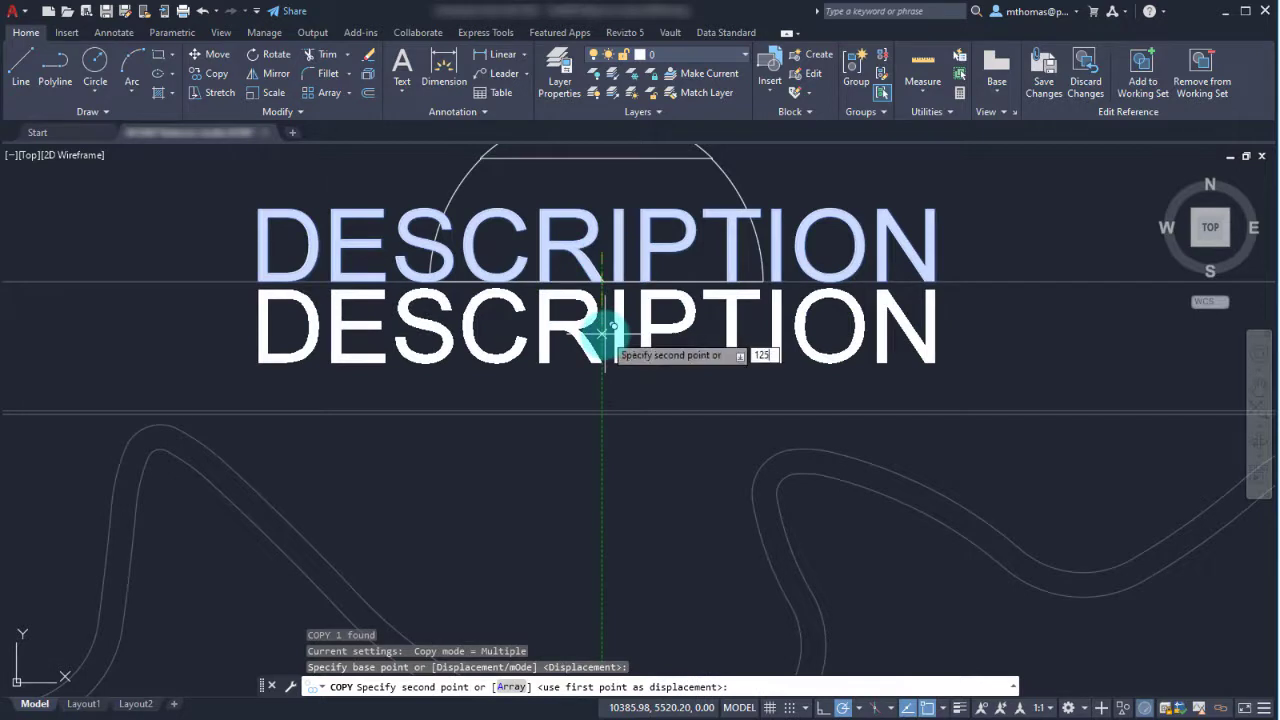
key("Return")
key("Escape")
Redefine the copied attribute with tag PARTNUM, prompt Part Number and default 13569-A34, and save the changes to the block
left_click(583, 310)
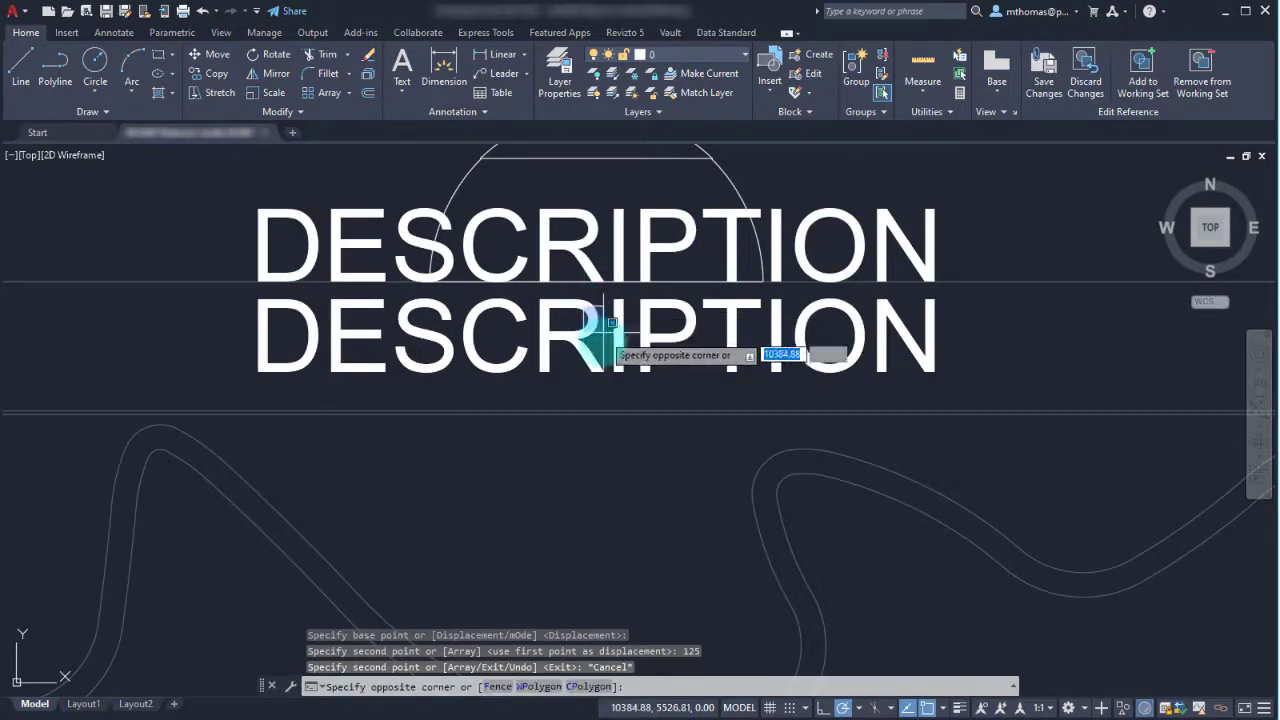
key("Escape")
double_click(594, 360)
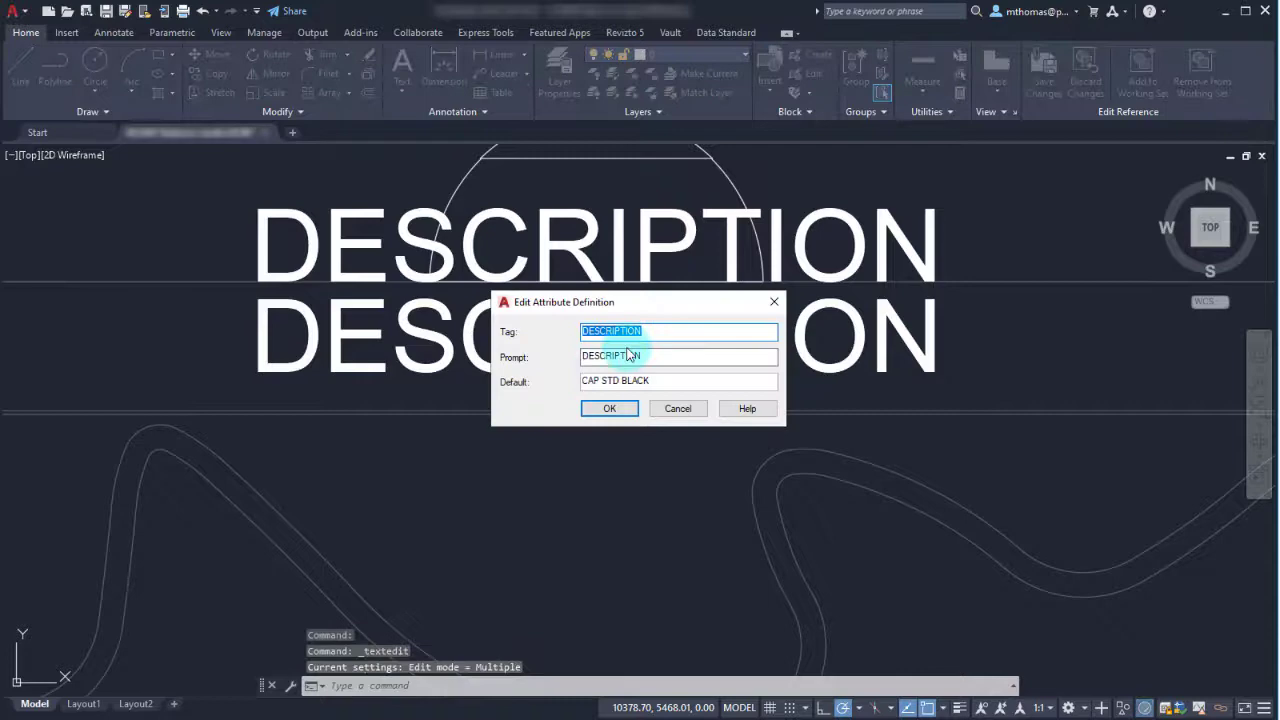
type("PARTNUM")
key("Tab")
type("Part Number")
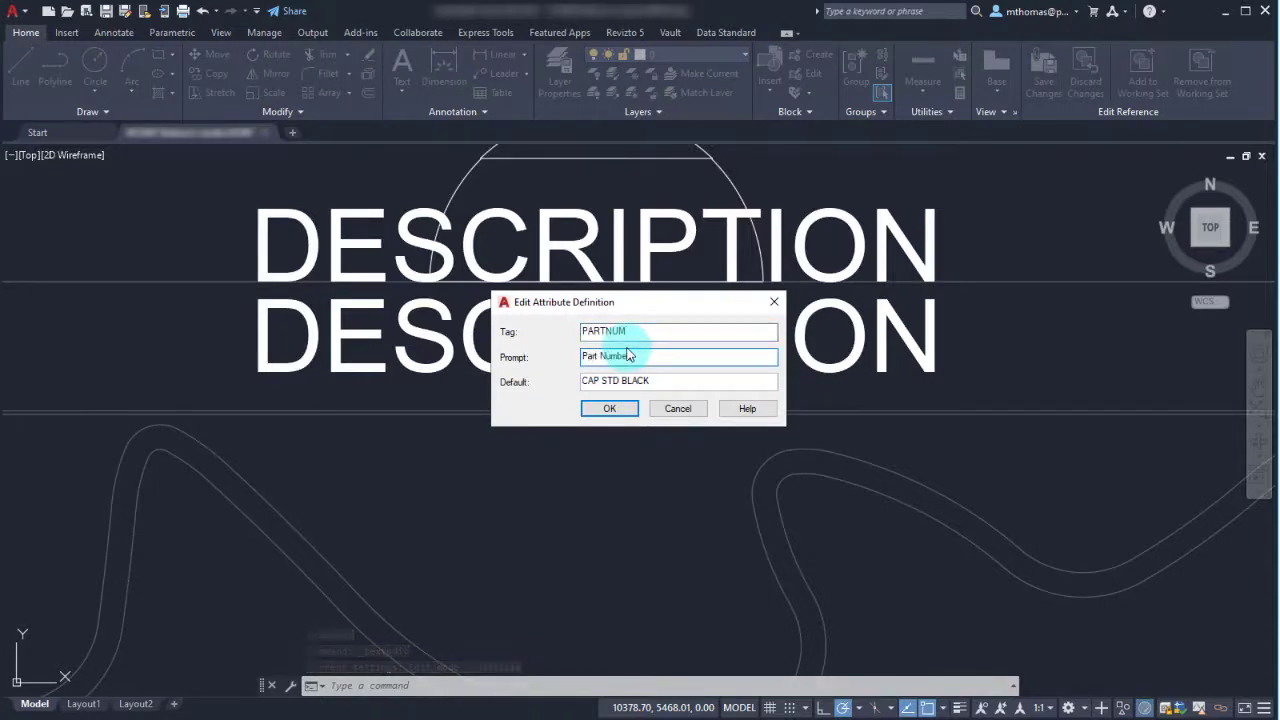
key("Tab")
type("13569-A34")
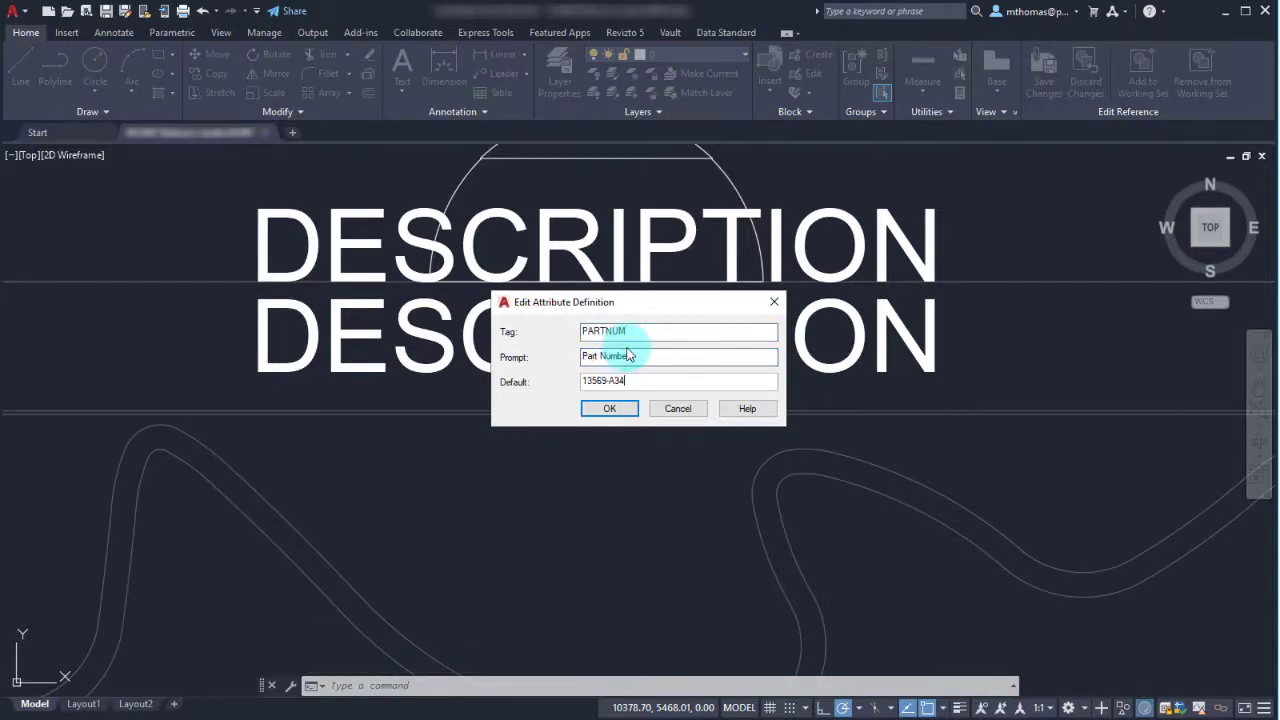
left_click(612, 408)
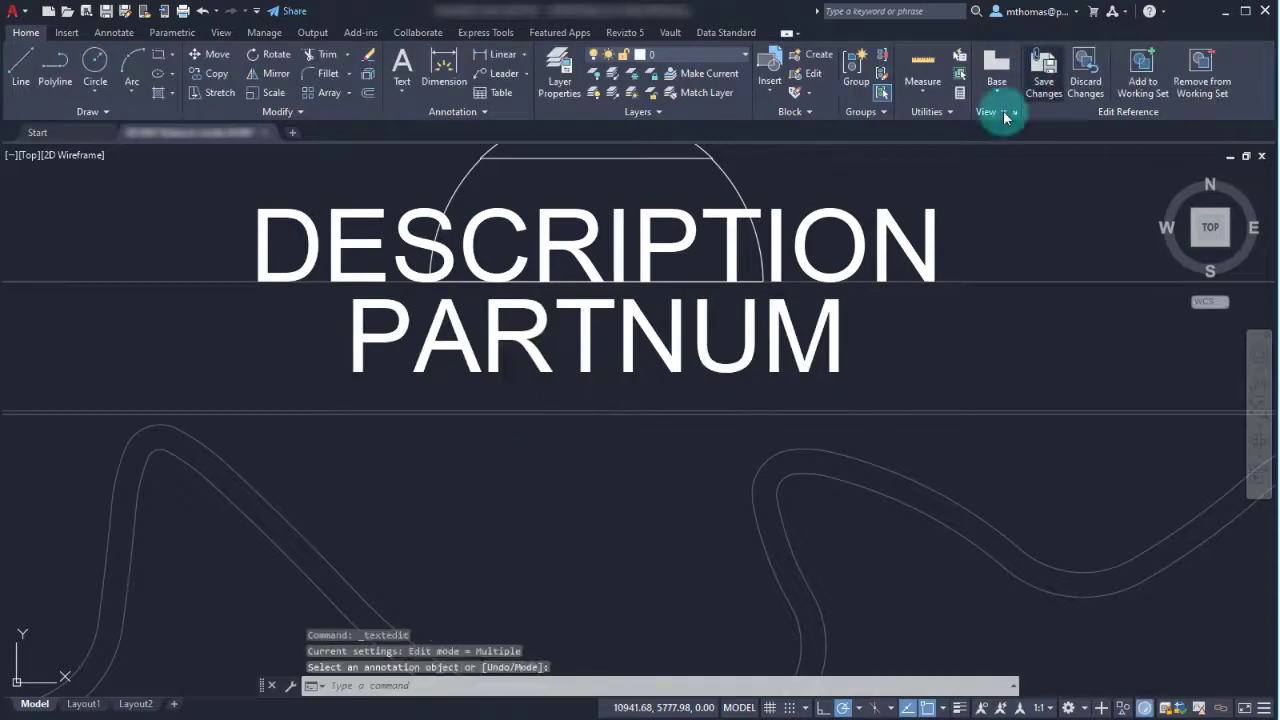
left_click(1040, 80)
left_click(645, 409)
Synchronize the attributes of all CAP-SIDE block instances with the updated block definition
scroll(646, 395, "down", 4)
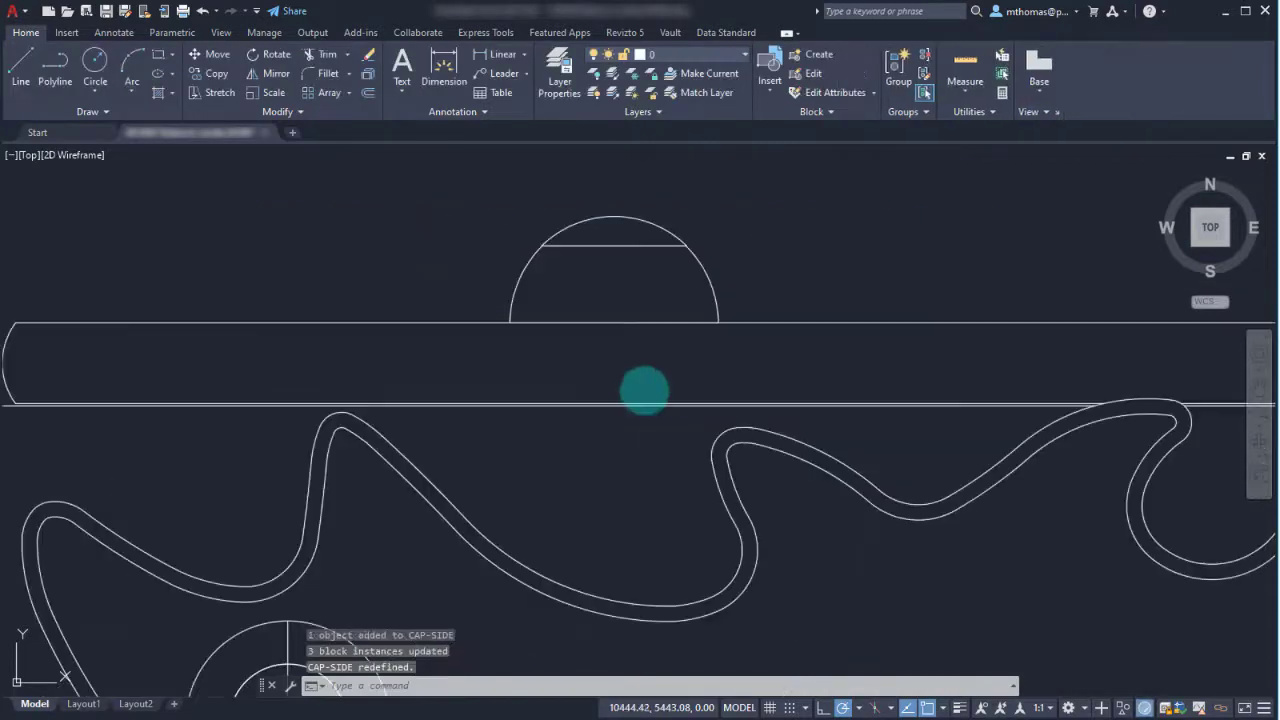
left_click(68, 33)
left_click(167, 110)
left_click(140, 149)
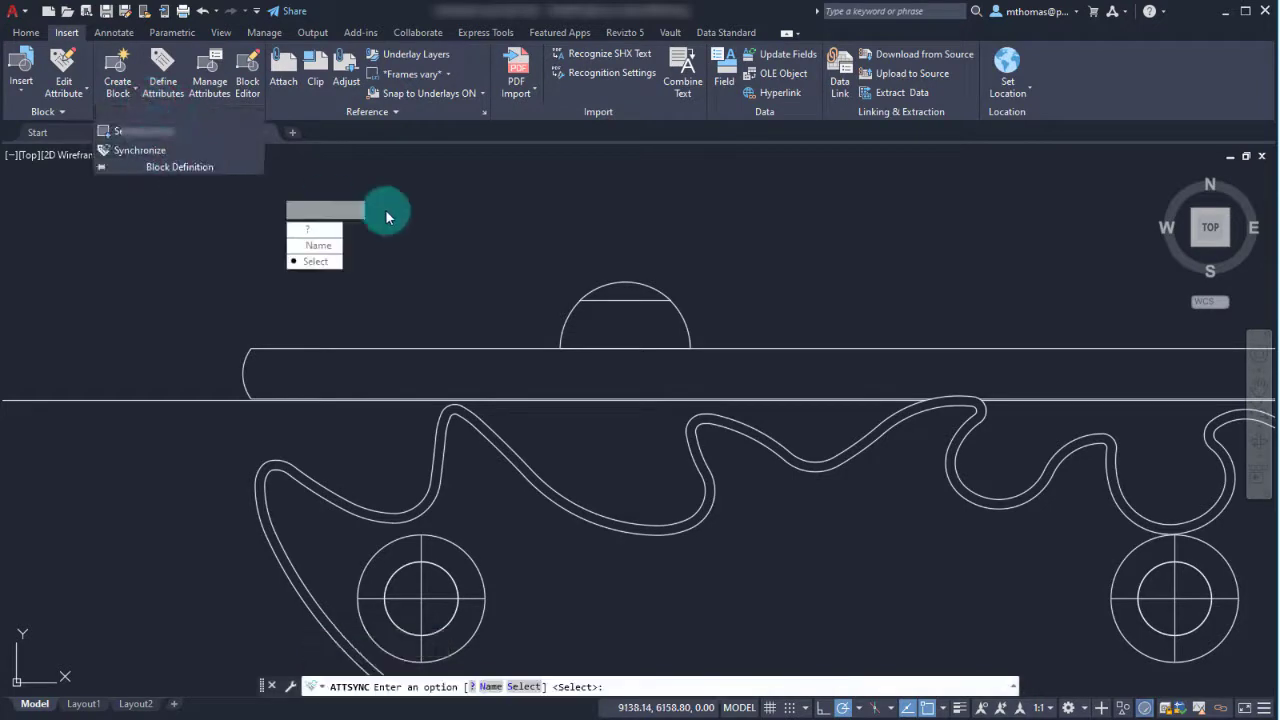
left_click(323, 262)
left_click(600, 290)
type("Y")
key("Return")
Copy the PARTNUM value 12546-785 from a CAP STD BLACK block on the seesaw's left side panel
scroll(530, 290, "down", 3)
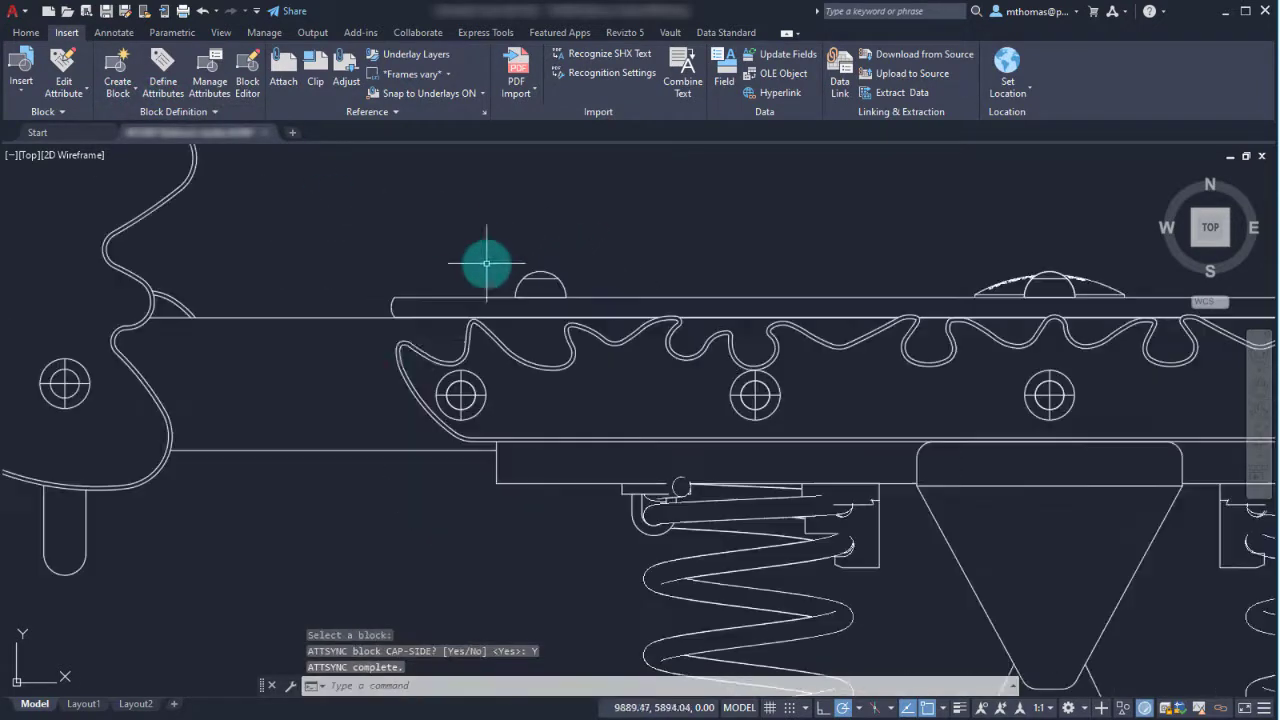
scroll(480, 330, "up", 2)
double_click(408, 372)
left_click(565, 371)
key("ctrl+c")
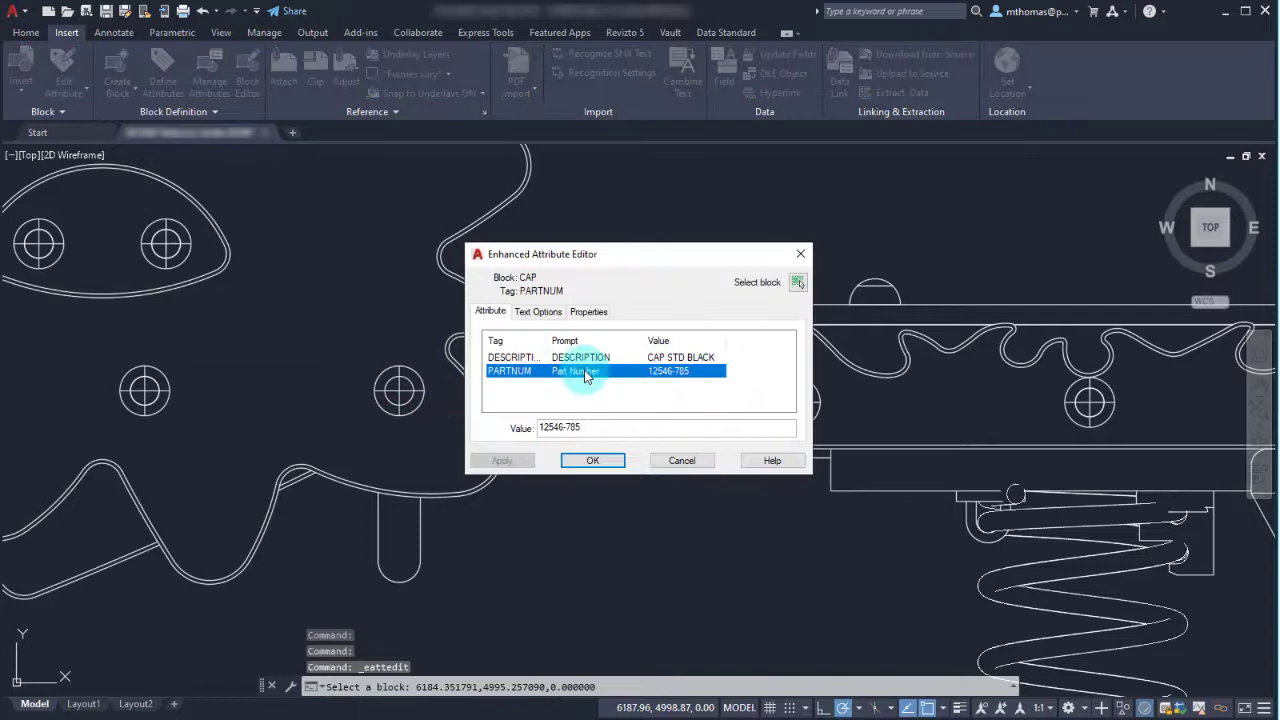
left_click(592, 460)
Set the PARTNUM attribute of the left CAP-SIDE block on the central plate to 12546-785
scroll(803, 346, "up", 3)
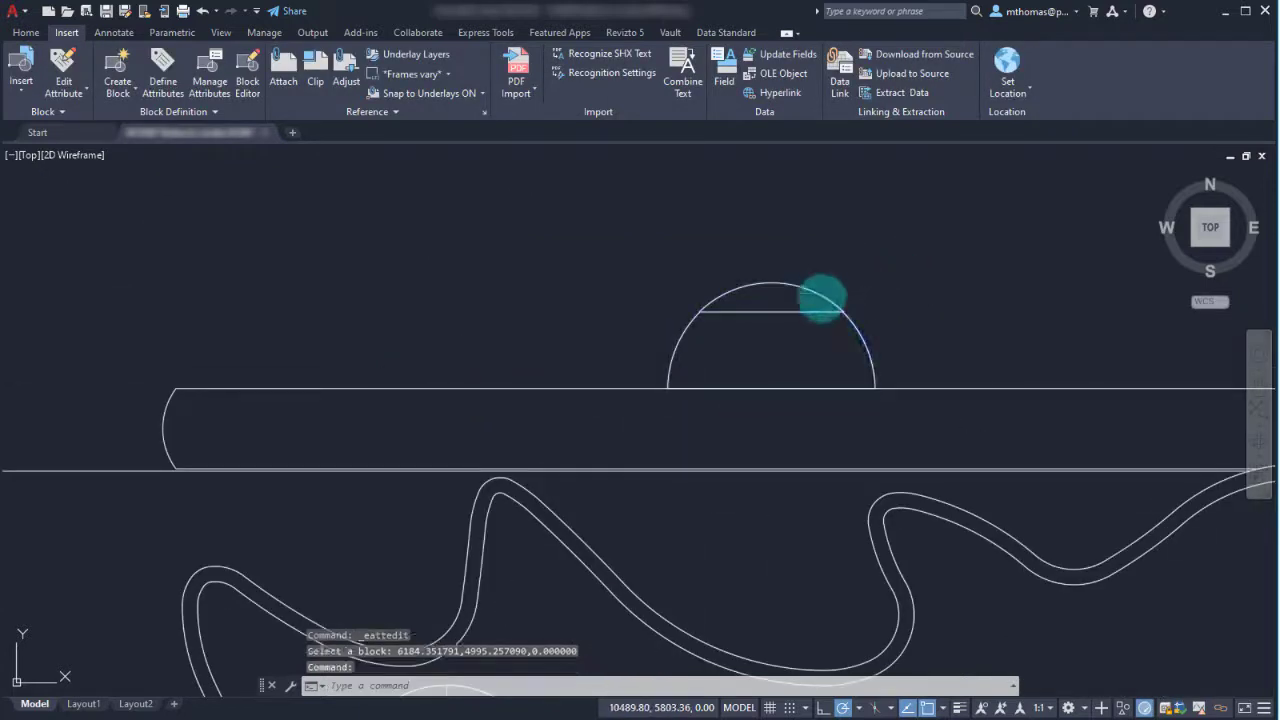
double_click(823, 297)
key("ctrl+v")
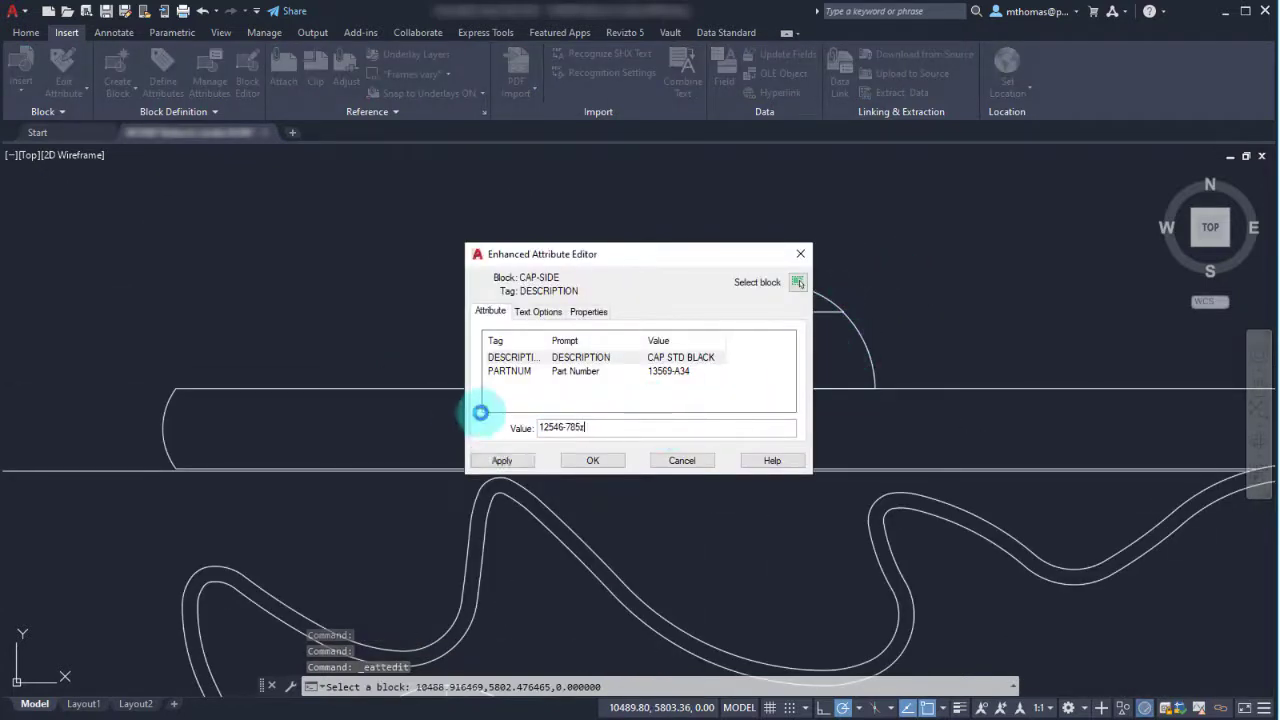
key("ctrl+z")
left_click(509, 371)
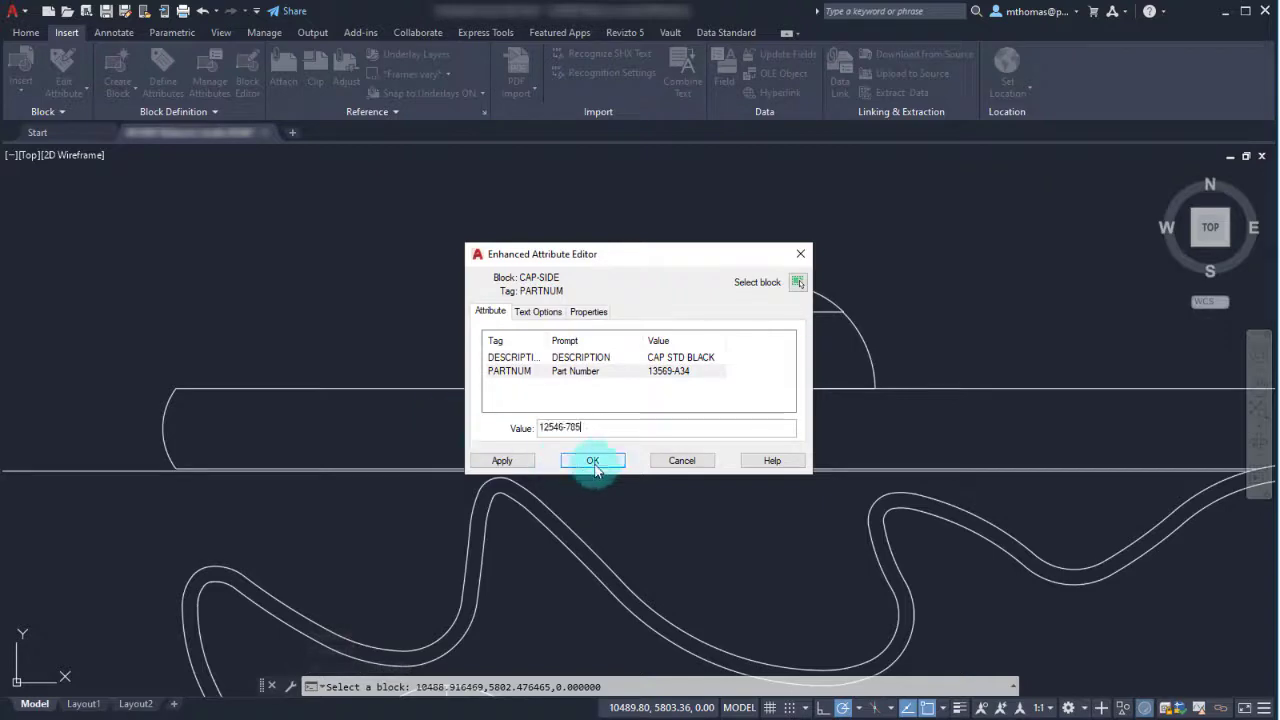
left_click(592, 460)
Set the PARTNUM attribute of the middle CAP-SIDE block on the central plate to 12546-785
scroll(594, 447, "down", 3)
scroll(274, 309, "up", 2)
scroll(674, 351, "up", 3)
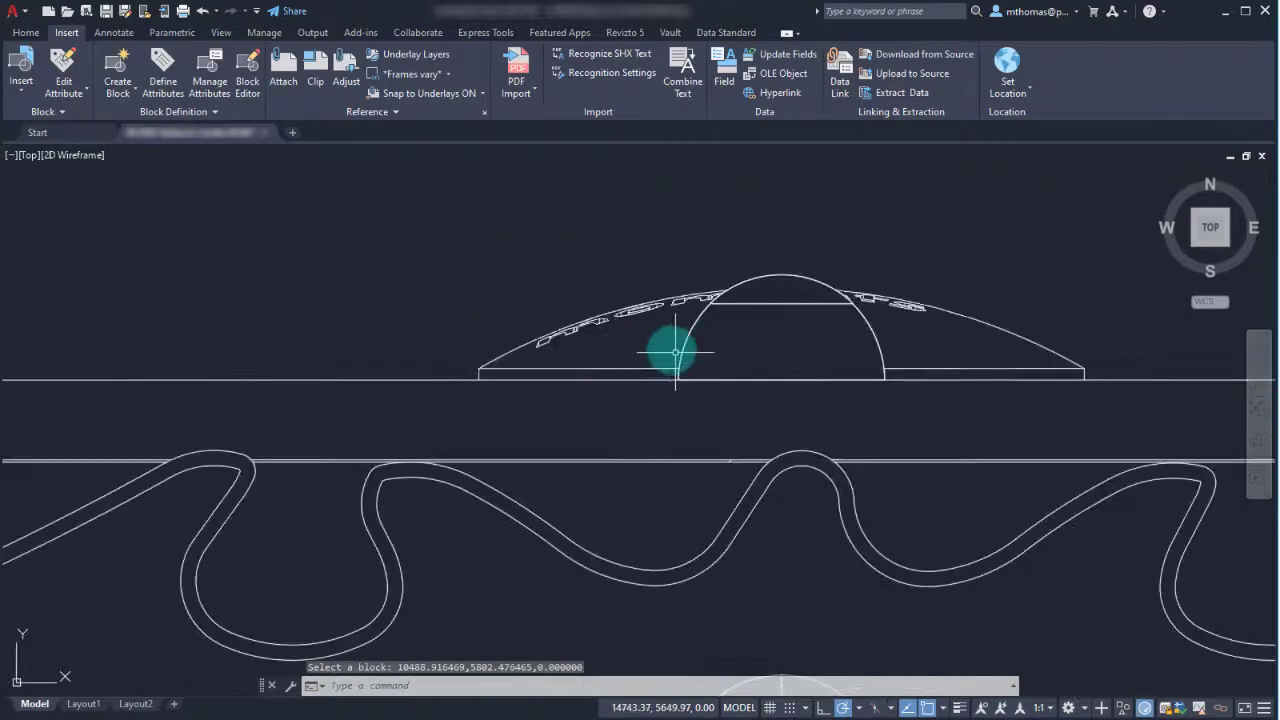
left_click(684, 341)
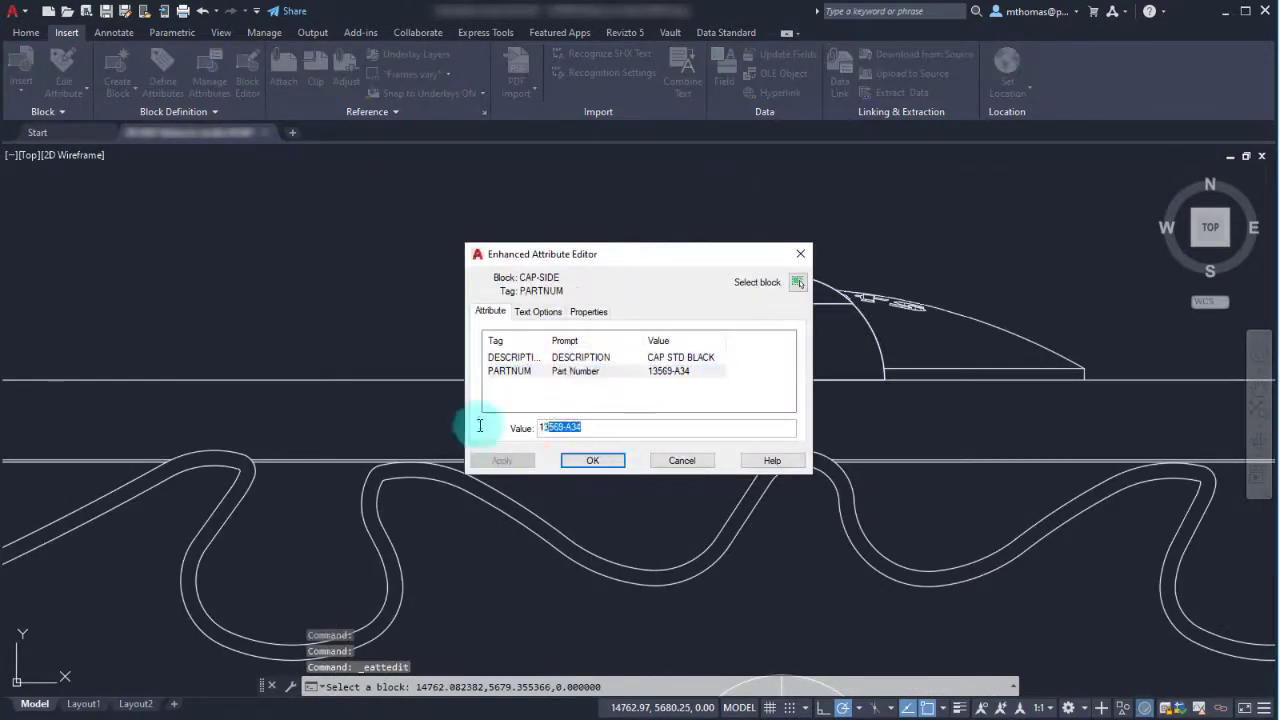
key("ctrl+v")
left_click(606, 460)
Set the PARTNUM attribute of the right CAP-SIDE block on the central plate to 12546-785
scroll(663, 434, "down", 3)
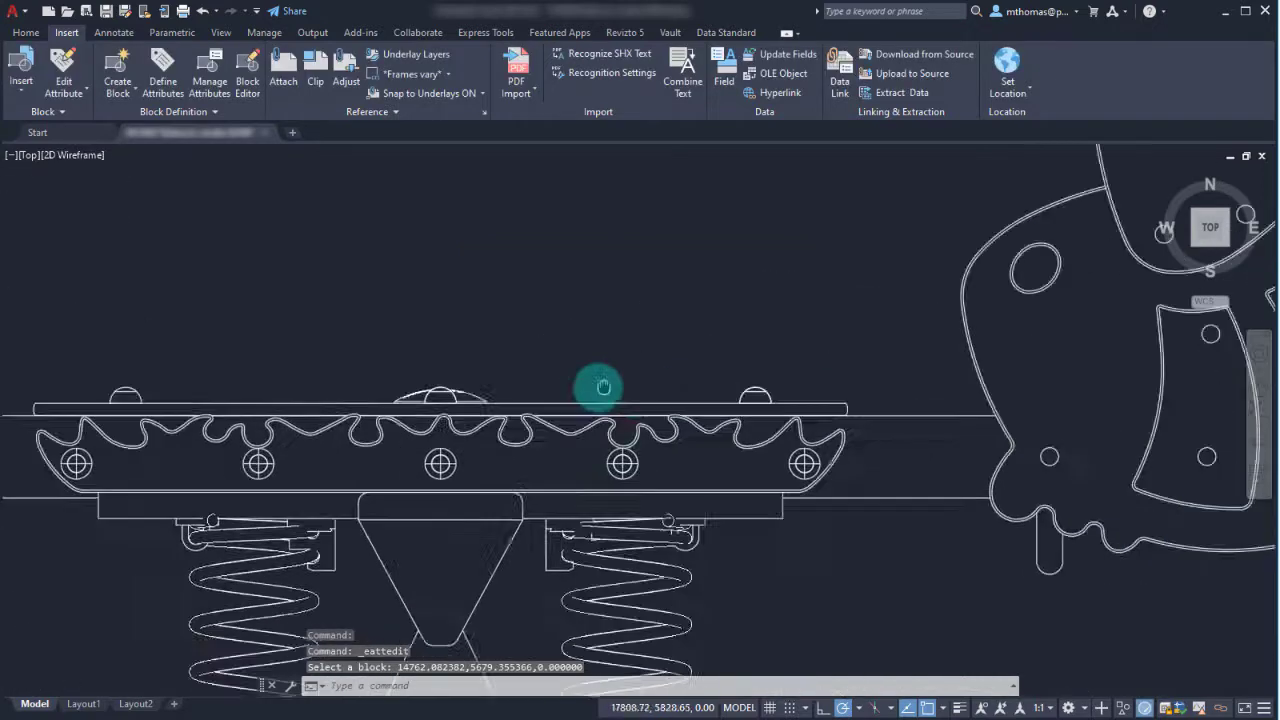
scroll(786, 307, "up", 4)
left_click(795, 251)
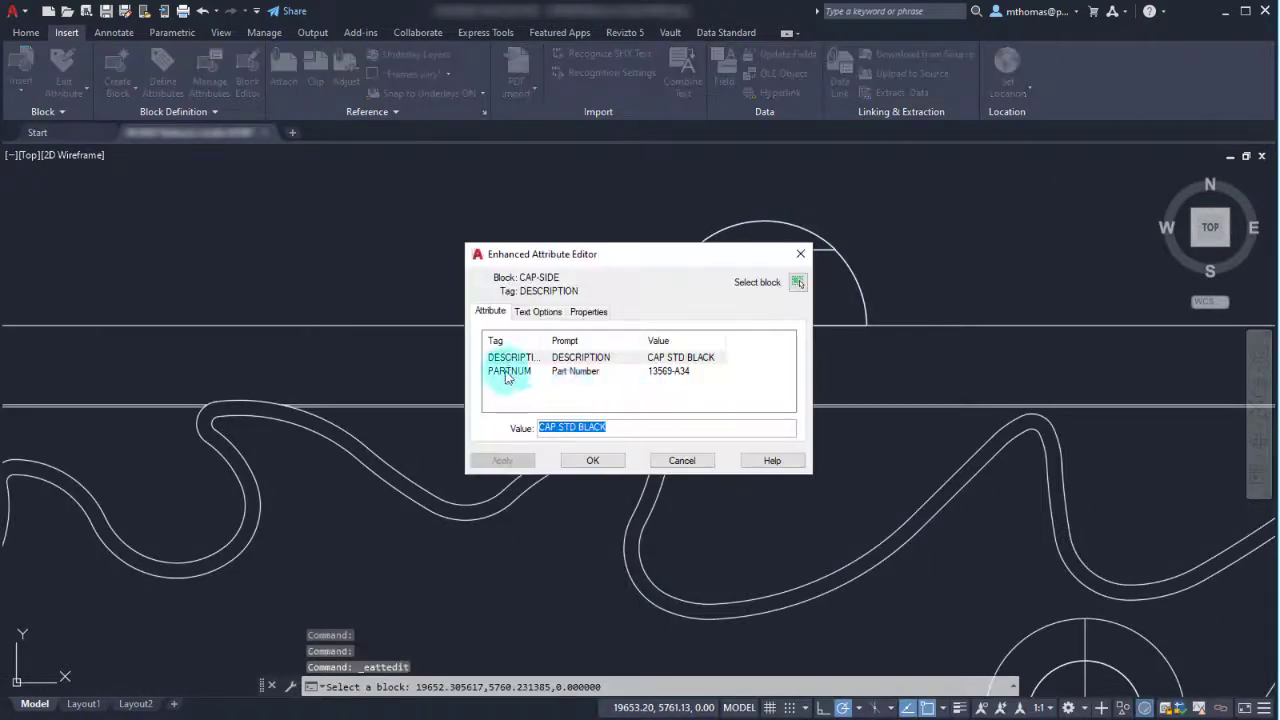
key("ctrl+v")
left_click(592, 460)
scroll(623, 257, "down", 5)
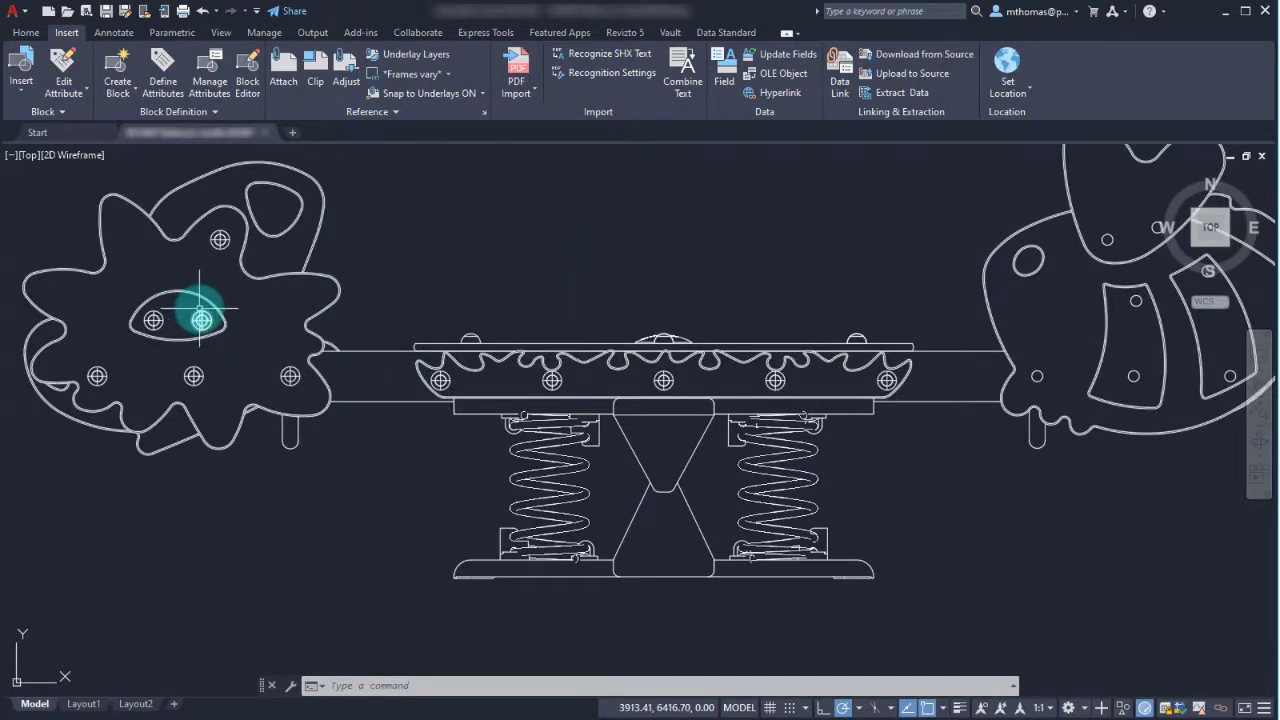
Copy the right cap from the left side panel's eye plate onto both holes of the heart-shaped plate on the right side panel
right_click(172, 322)
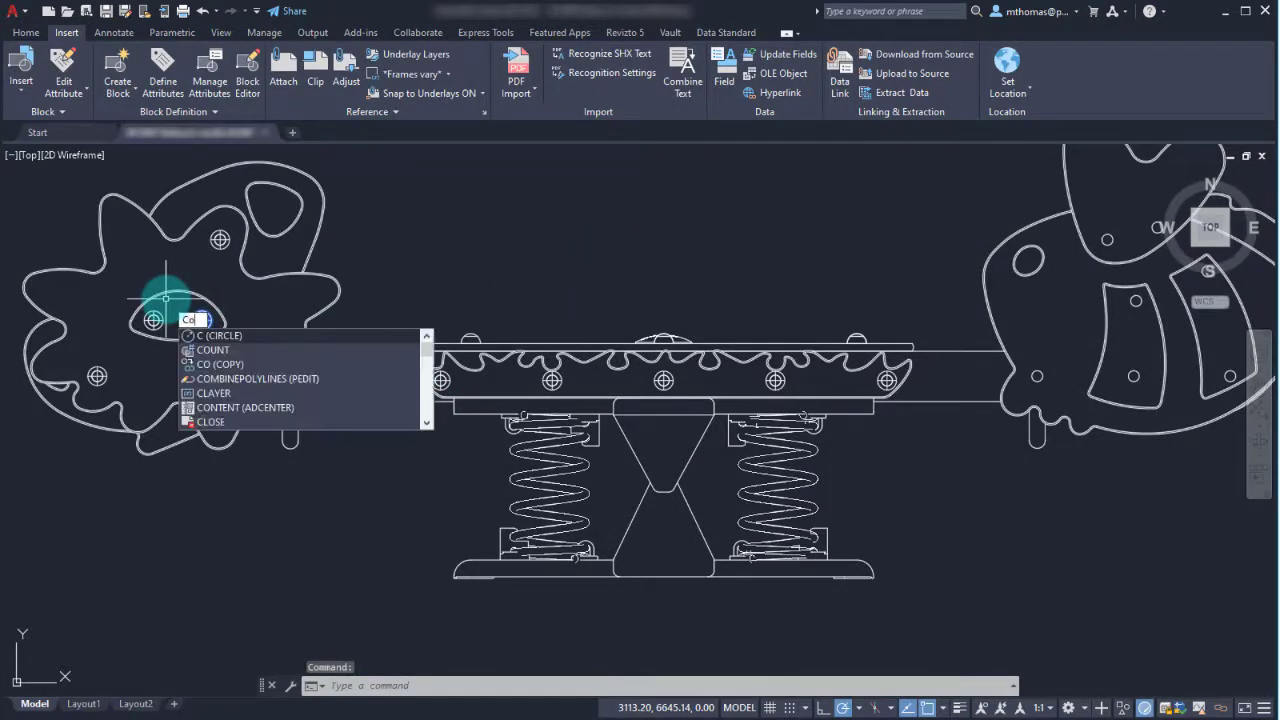
left_click(195, 334)
left_click(201, 320)
scroll(486, 286, "down", 3)
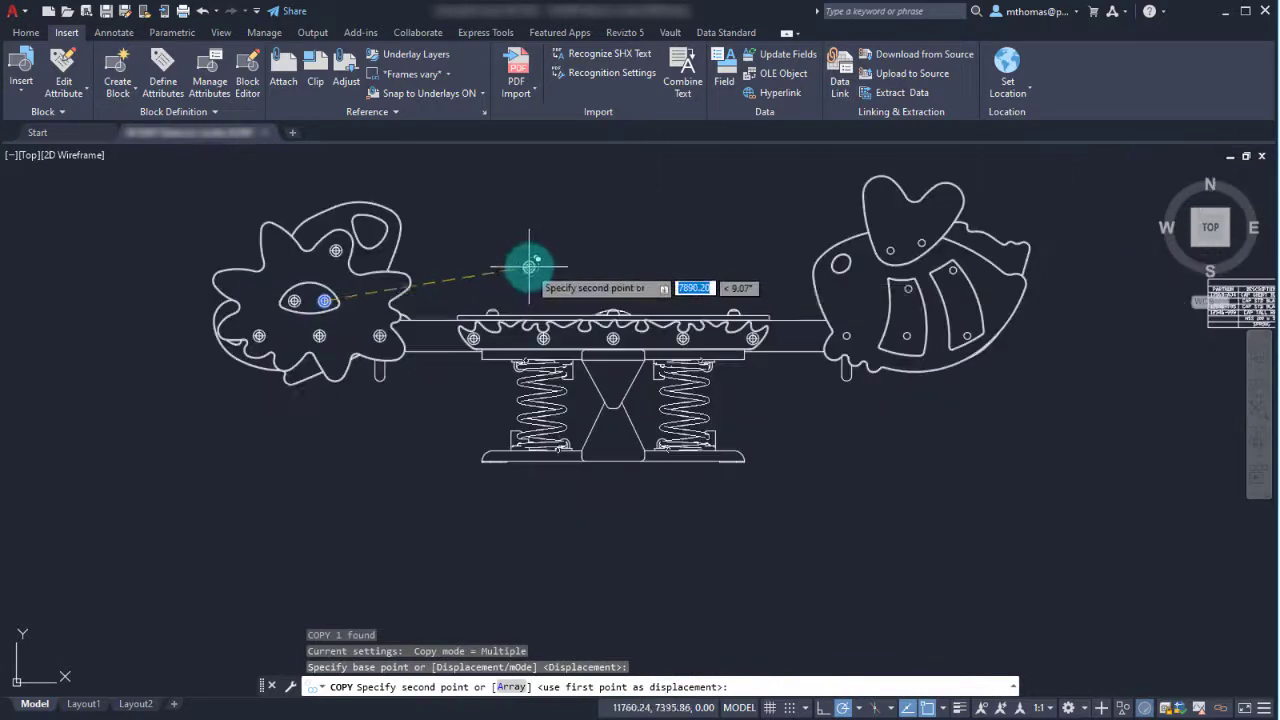
scroll(700, 290, "up", 1)
scroll(757, 300, "up", 5)
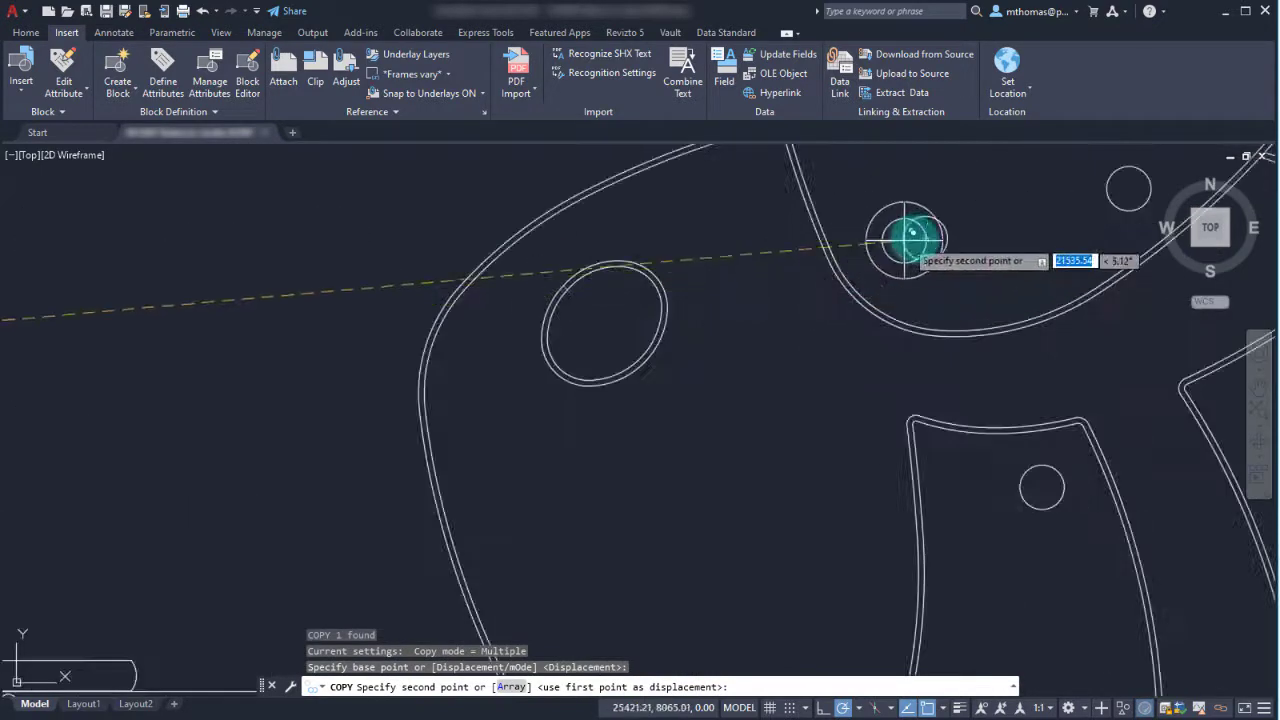
left_click(924, 237)
middle_click_drag(985, 222, 739, 257)
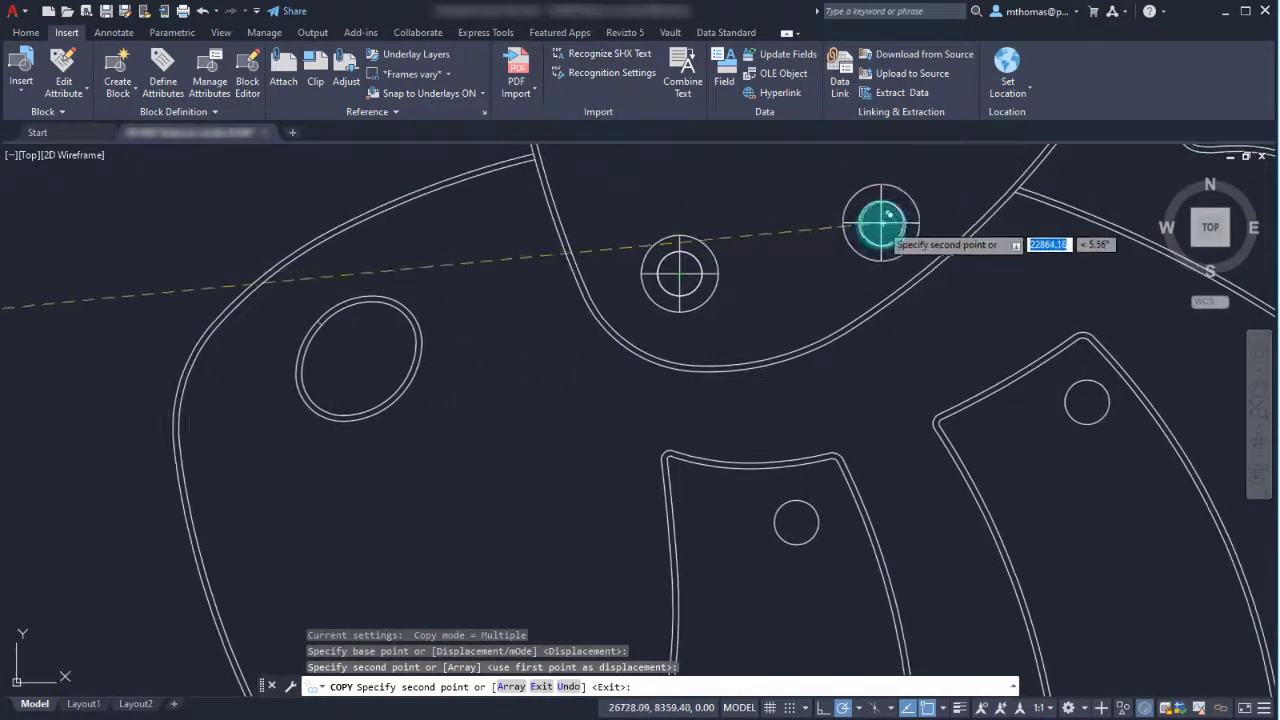
scroll(757, 277, "down", 4)
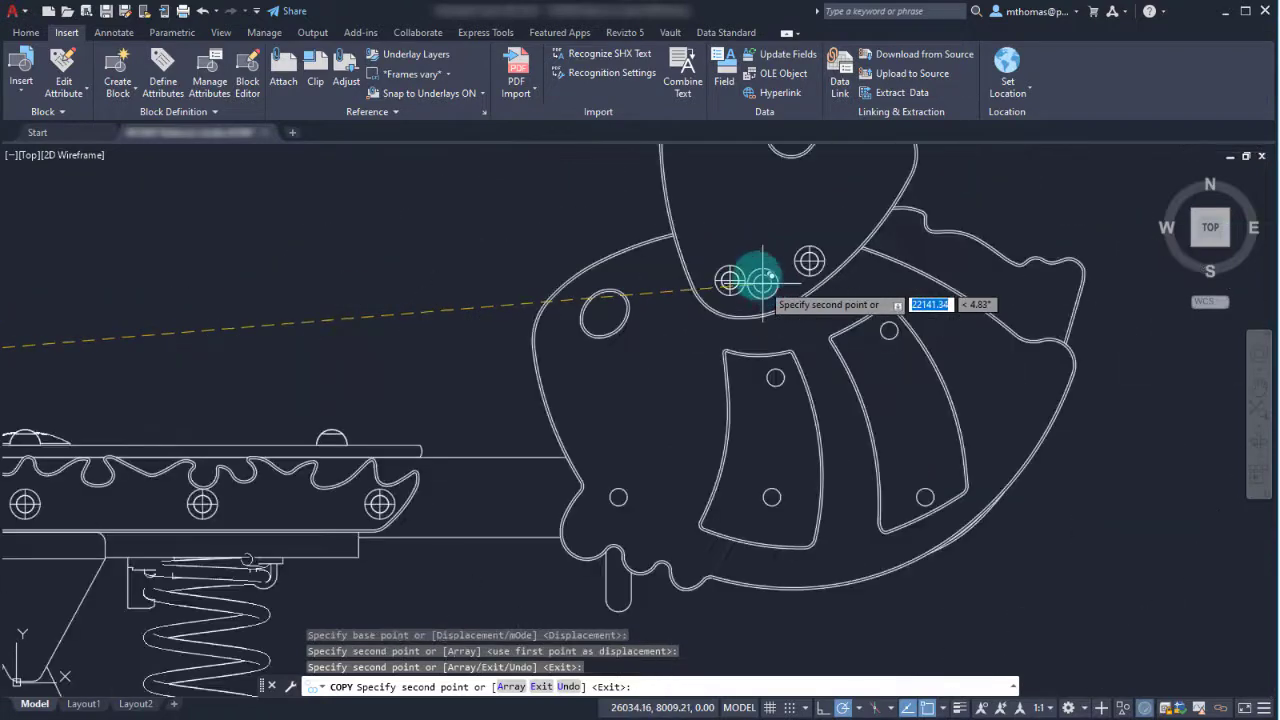
right_click(723, 215)
left_click(758, 228)
Regenerate the drawing and update the bill of materials table from its data link
scroll(720, 277, "down", 5)
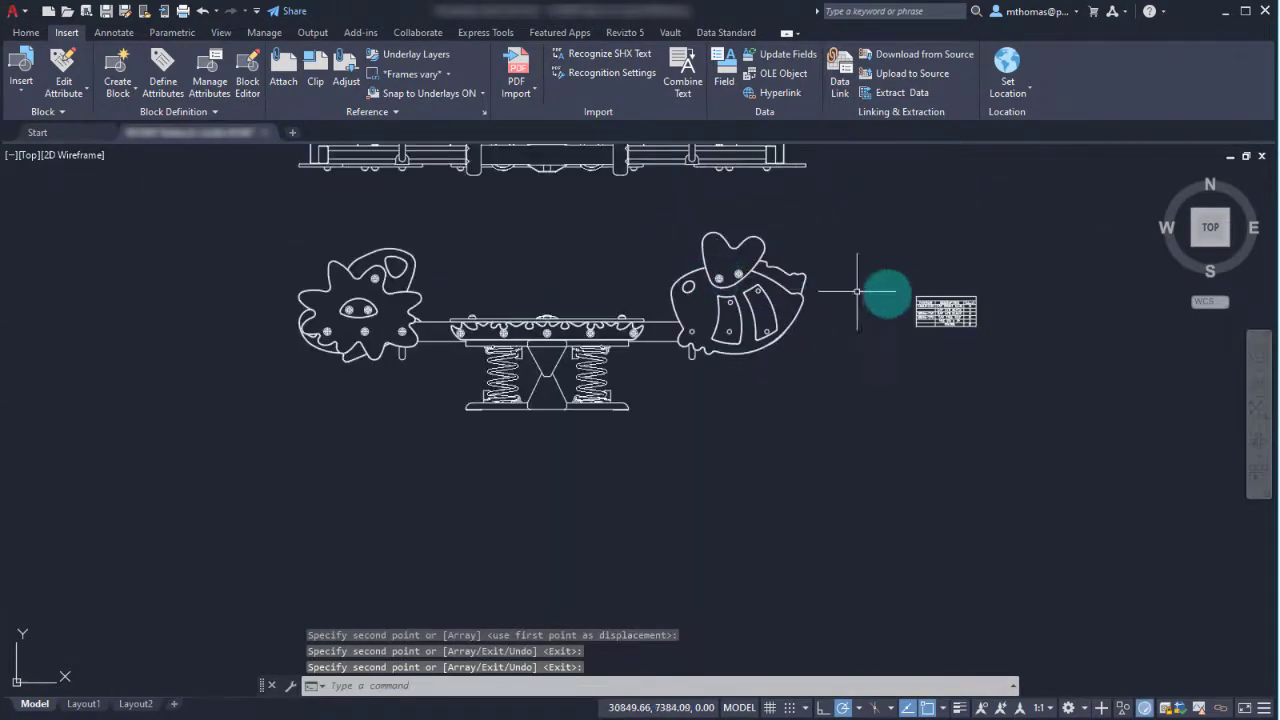
scroll(986, 320, "up", 6)
scroll(932, 295, "up", 2)
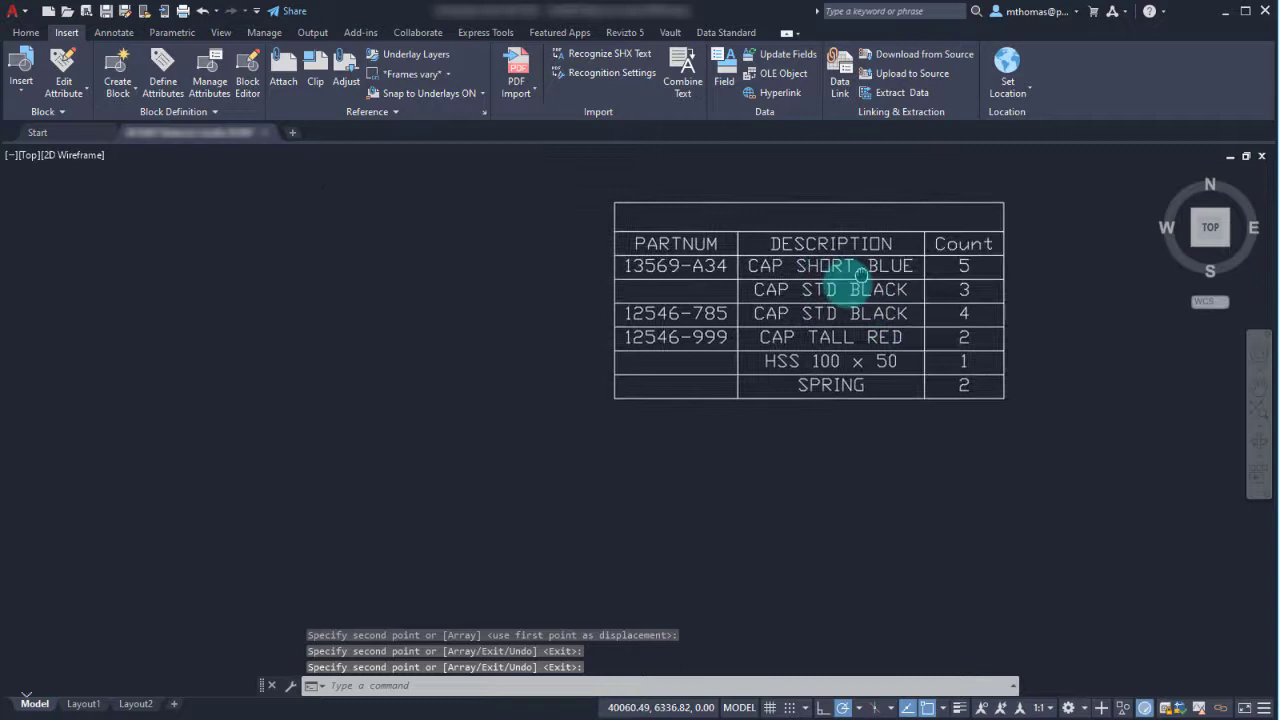
scroll(900, 300, "up", 2)
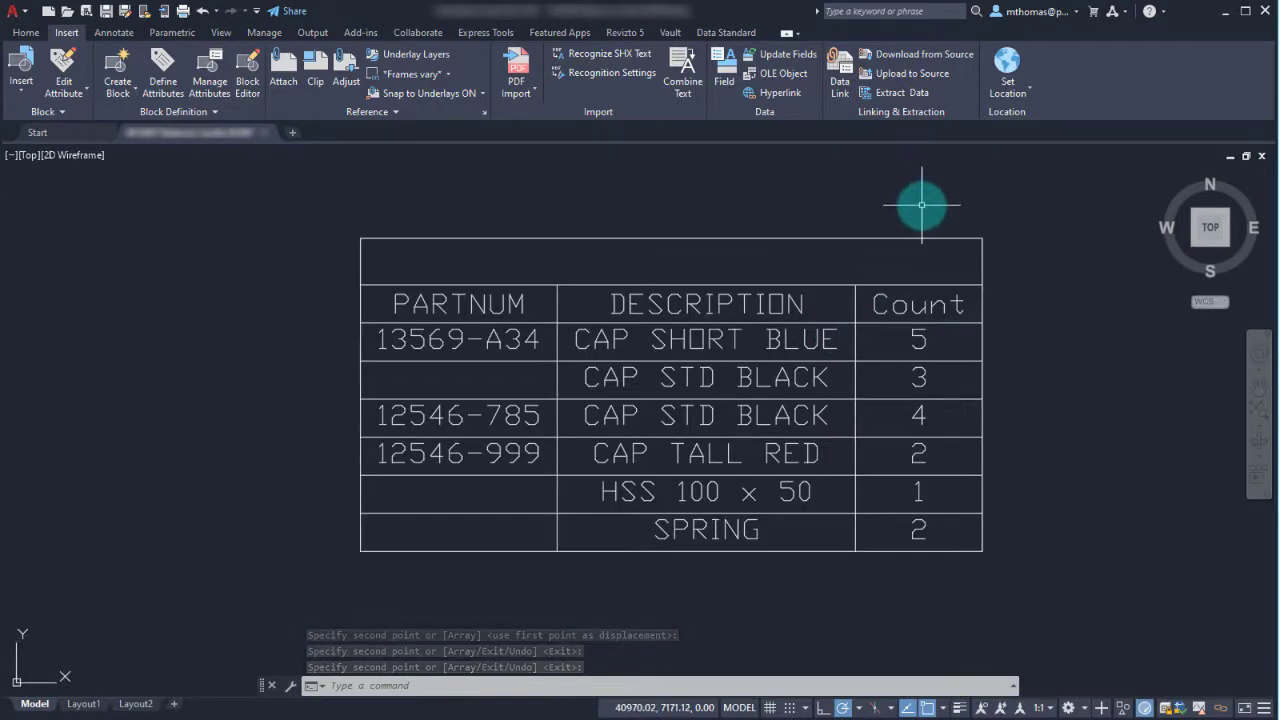
type("re")
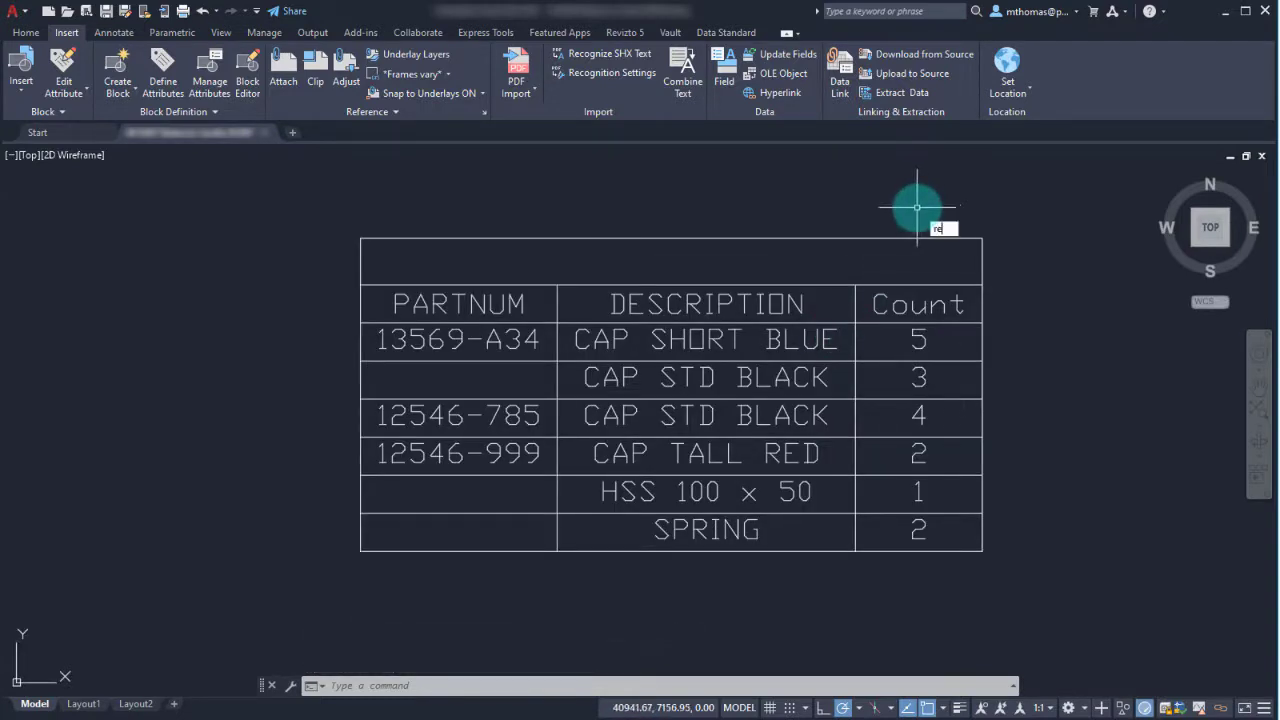
type("a")
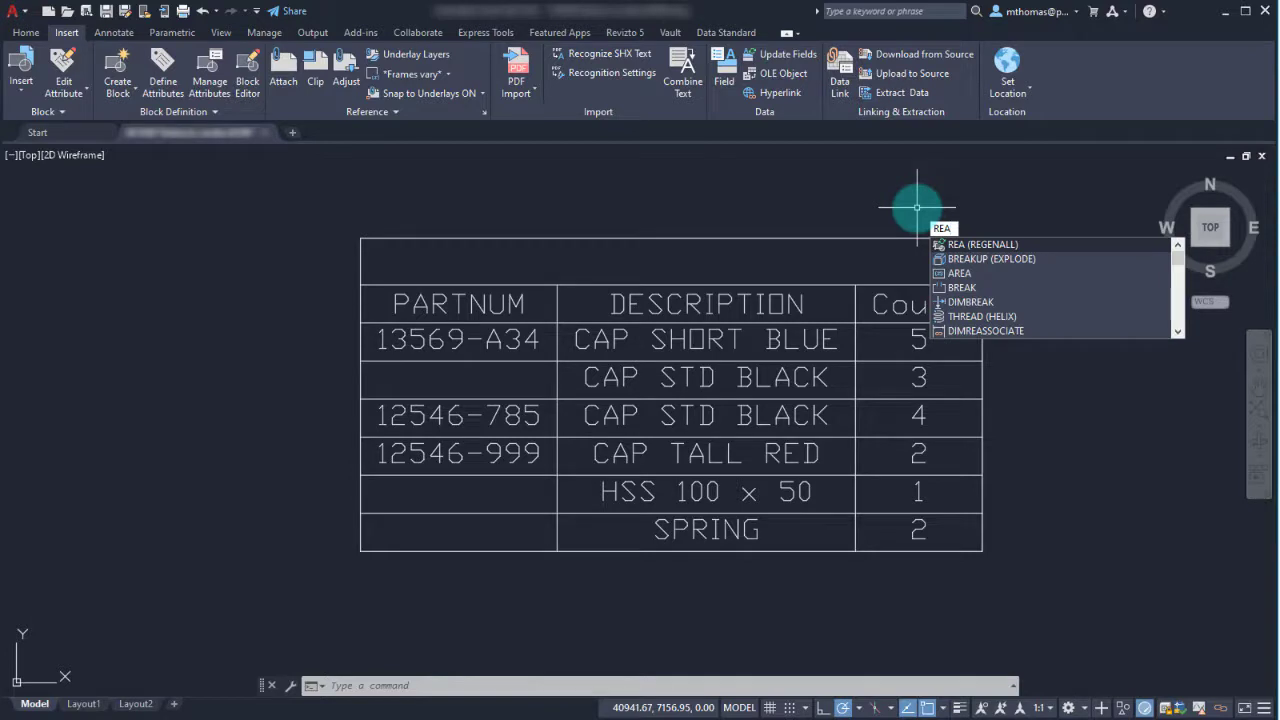
key("Return")
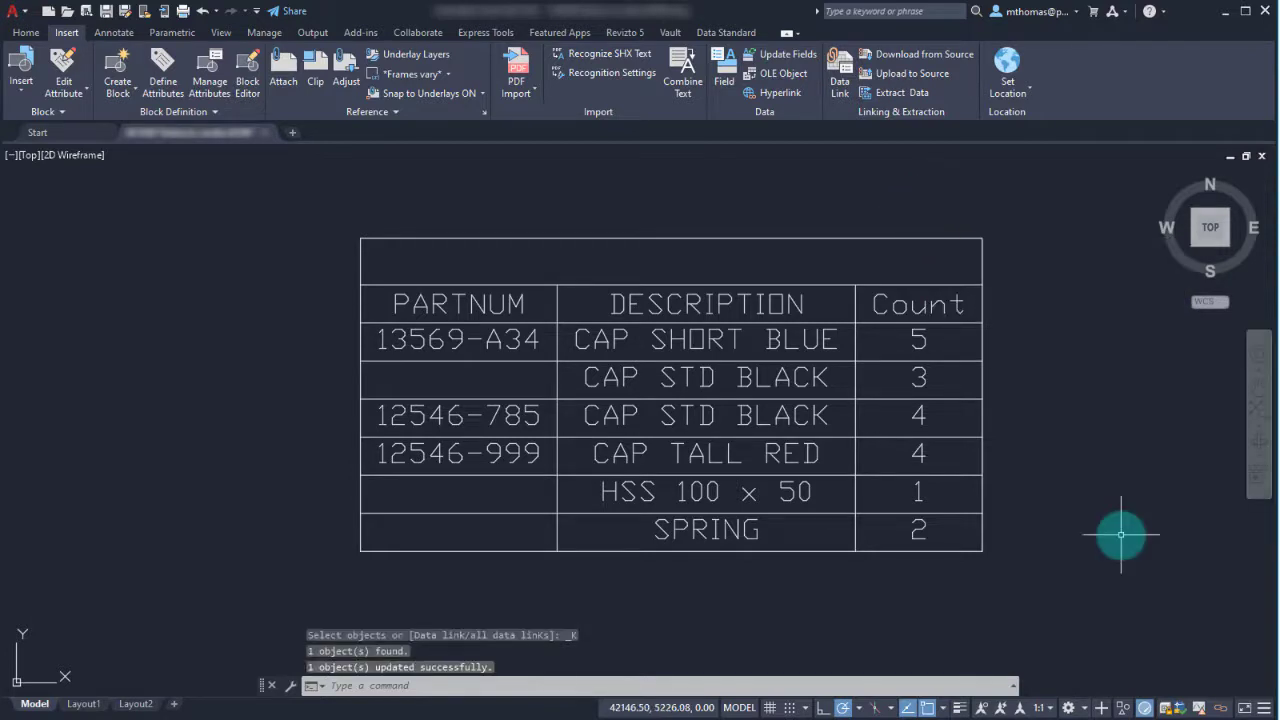
key("Escape")
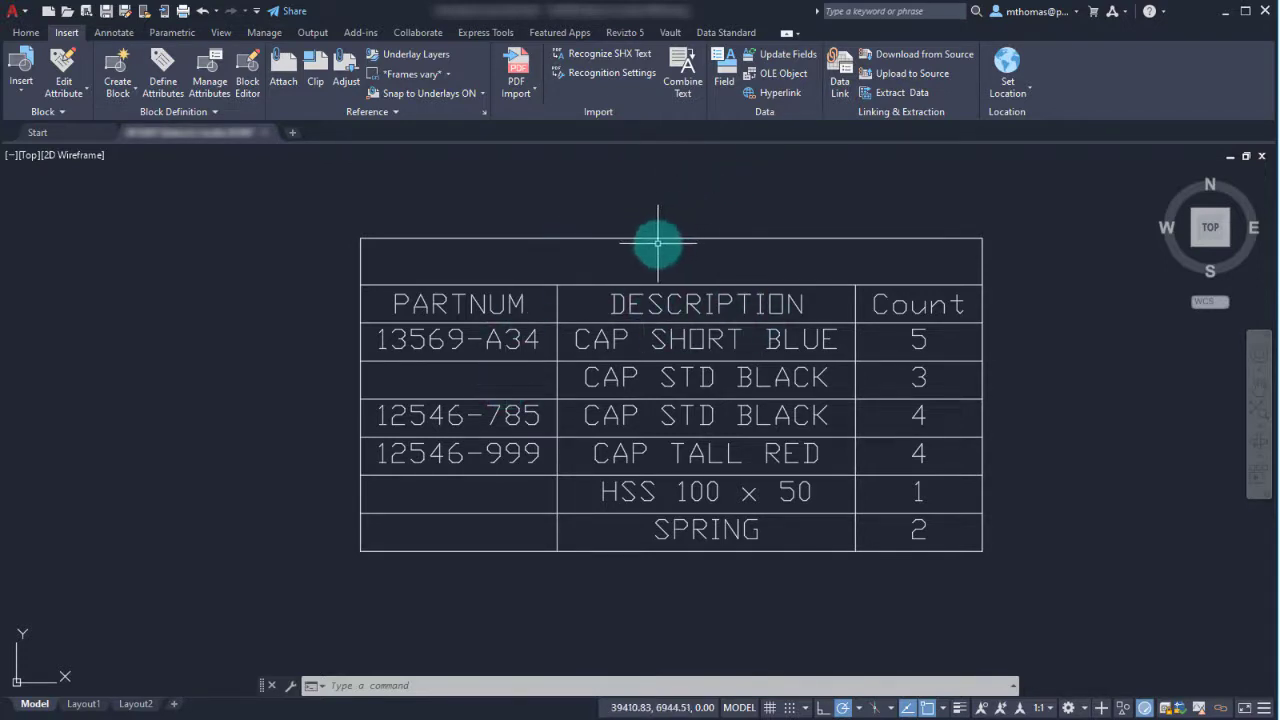
Open the existing data extraction seesaw.dxe for editing and advance to its object selection page
left_click(903, 92)
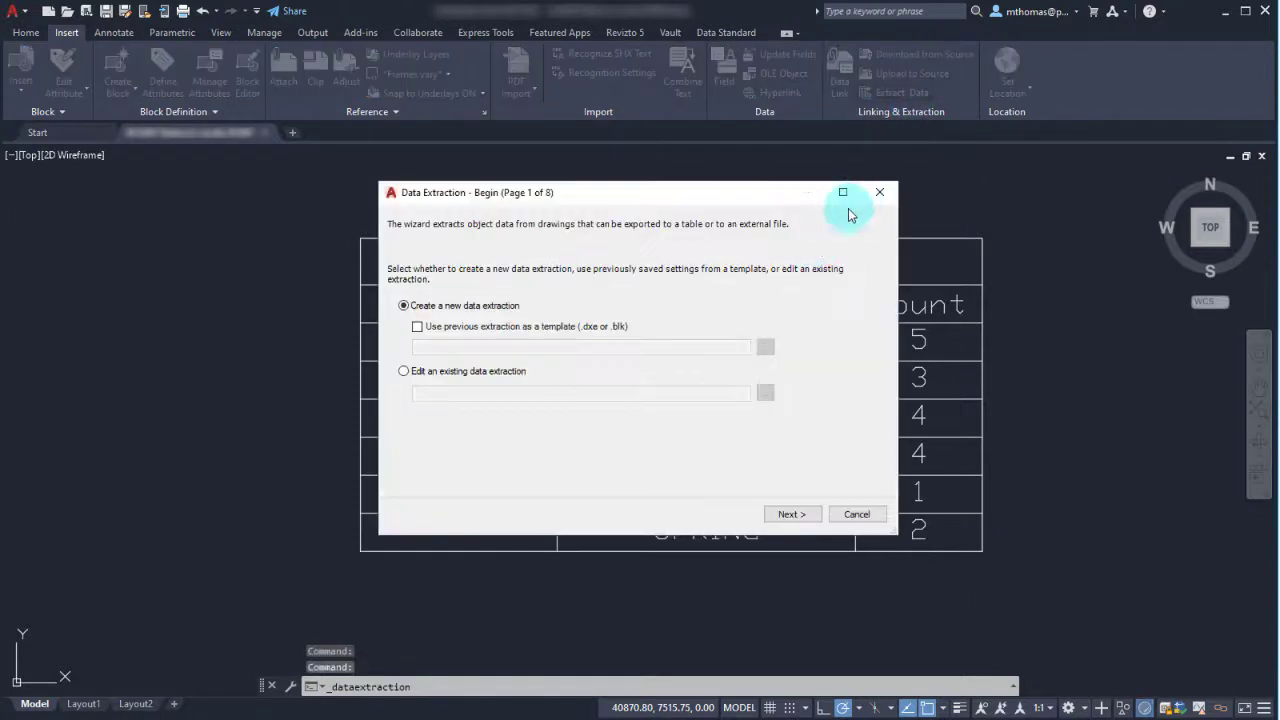
left_click(506, 376)
left_click(765, 392)
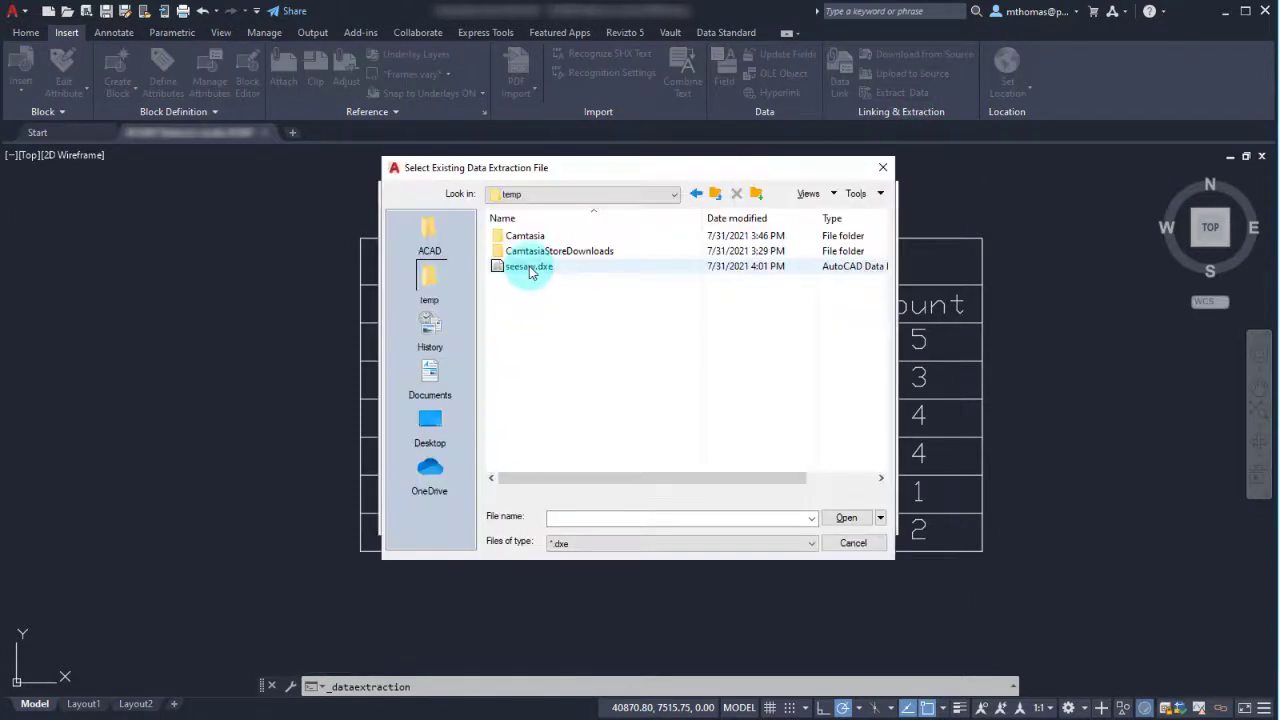
left_click(528, 267)
left_click(846, 519)
left_click(780, 514)
left_click(795, 514)
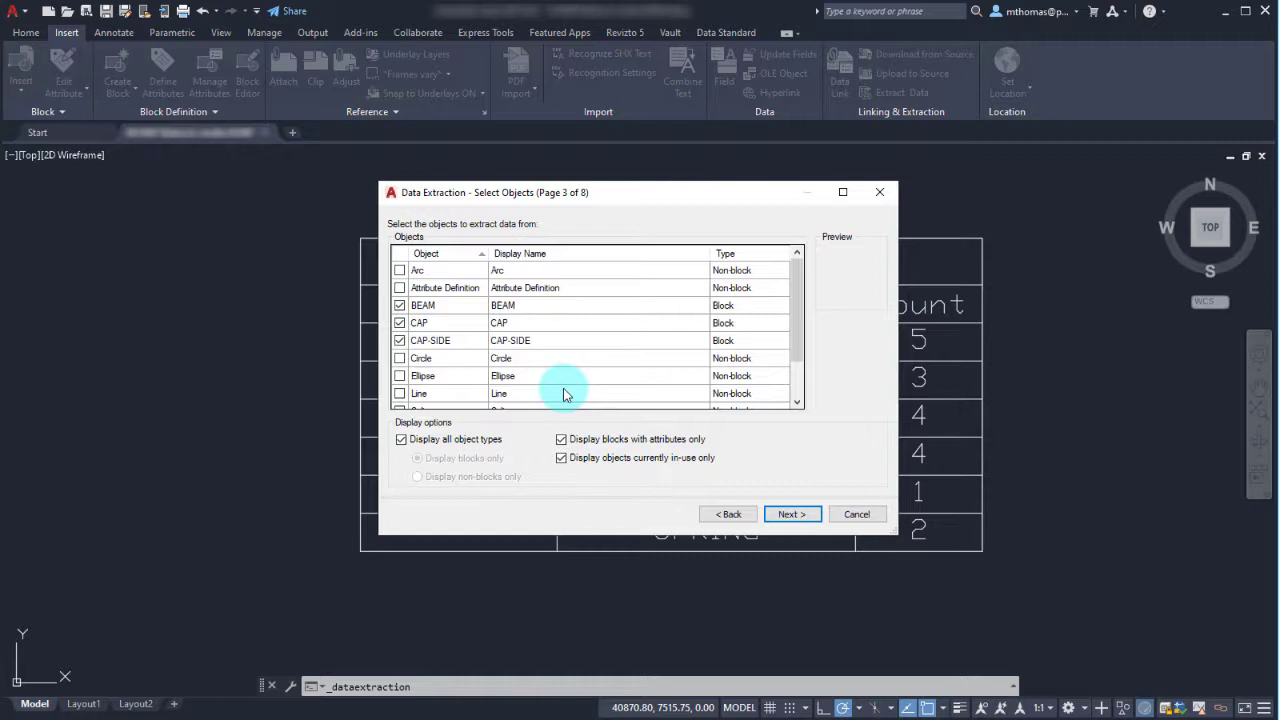
Change the display name of the CAP-SIDE block to CAP and accept the object selection
left_click(522, 341)
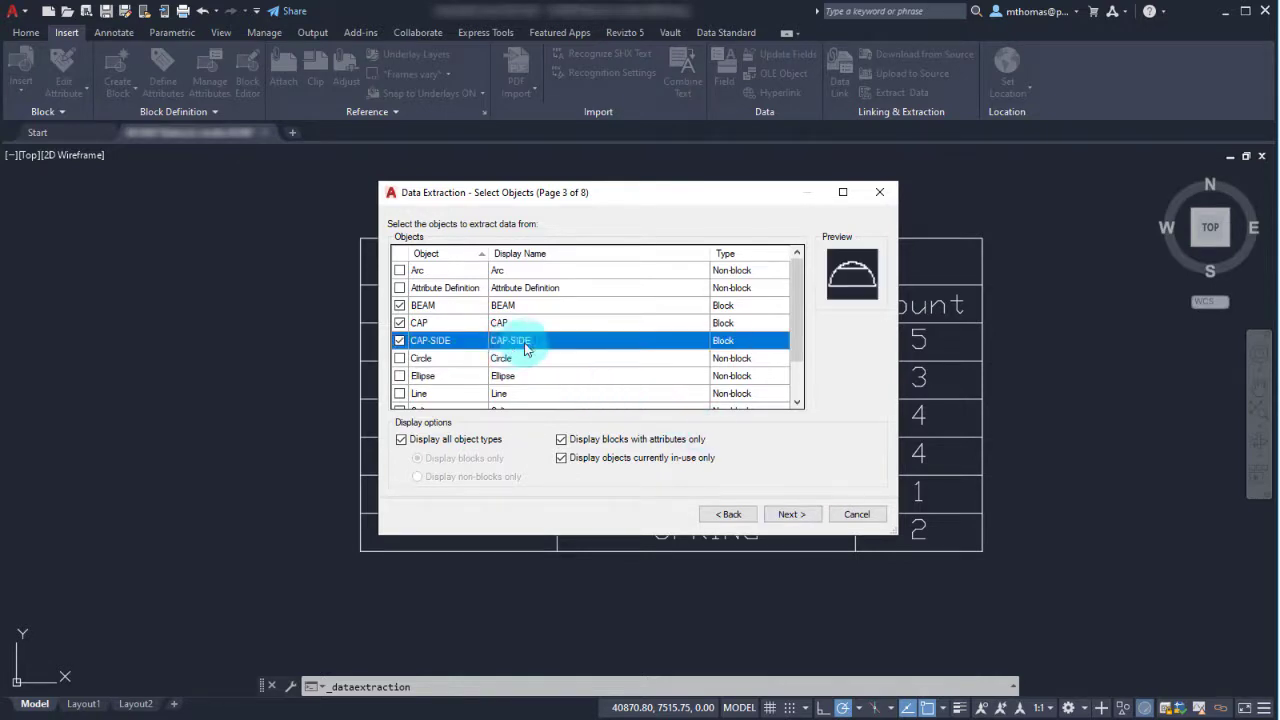
left_click(525, 347)
left_click_drag(512, 349, 611, 348)
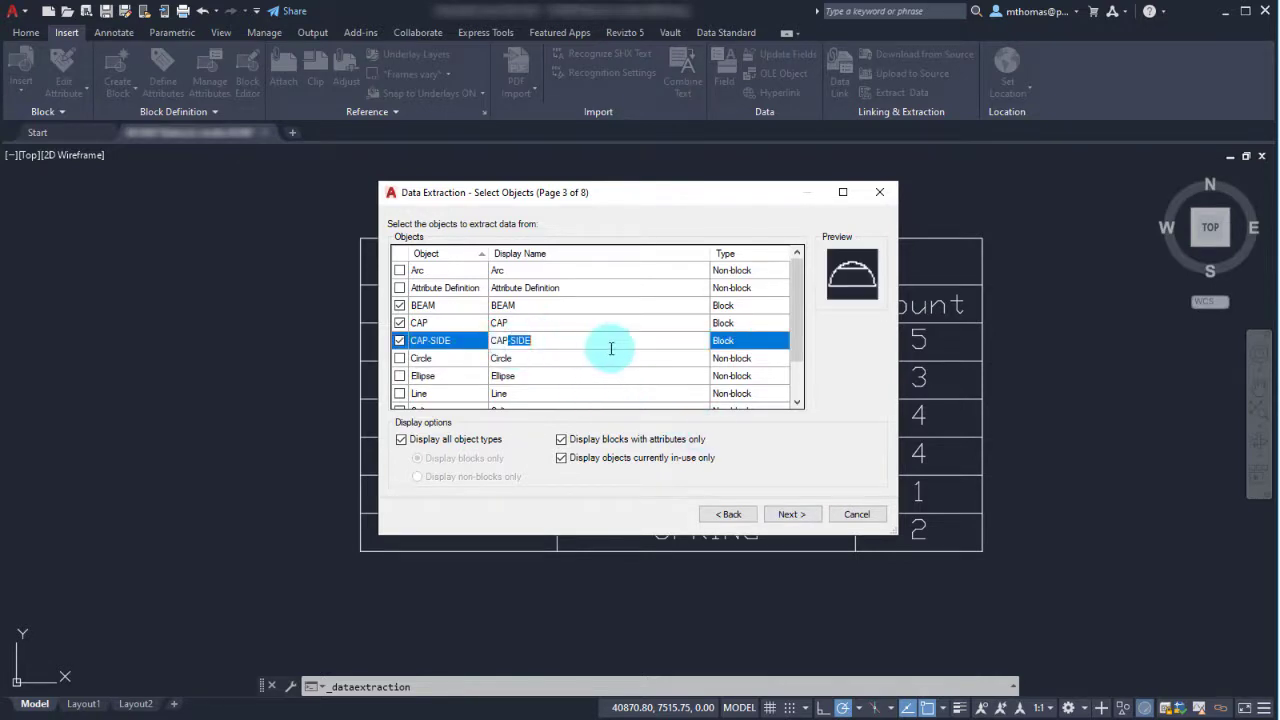
key("BackSpace")
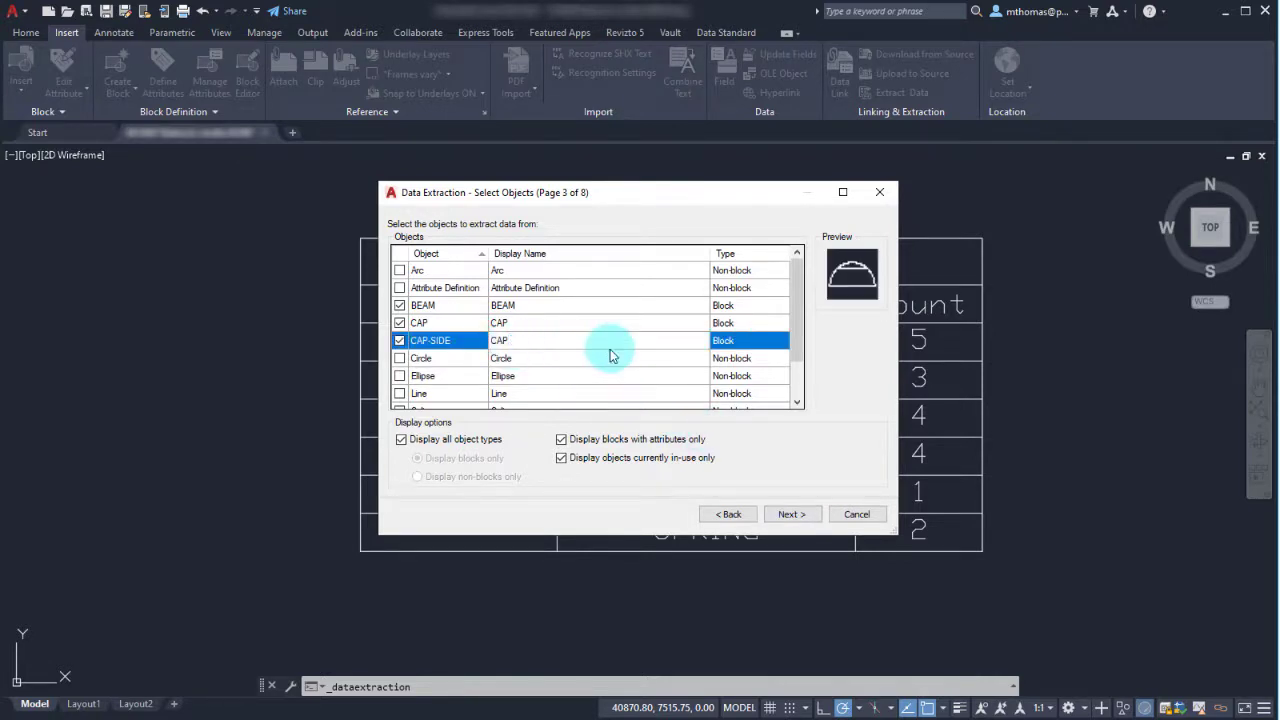
double_click(525, 324)
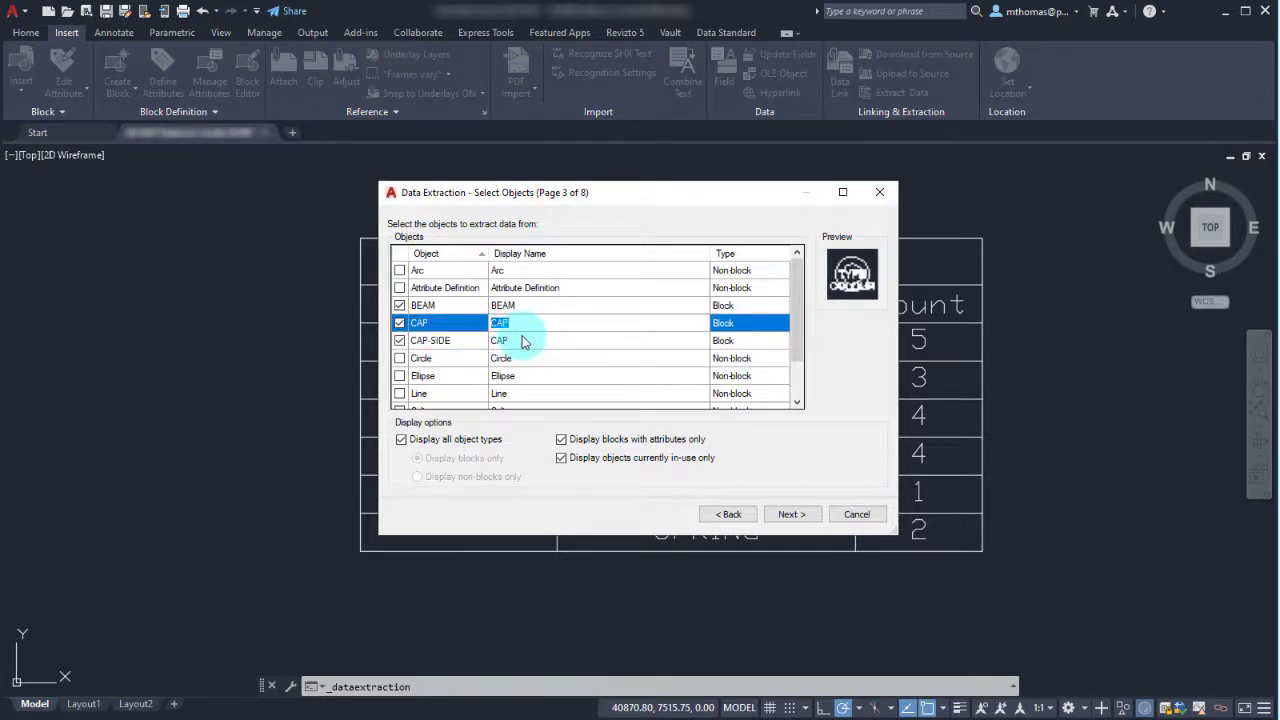
left_click(800, 514)
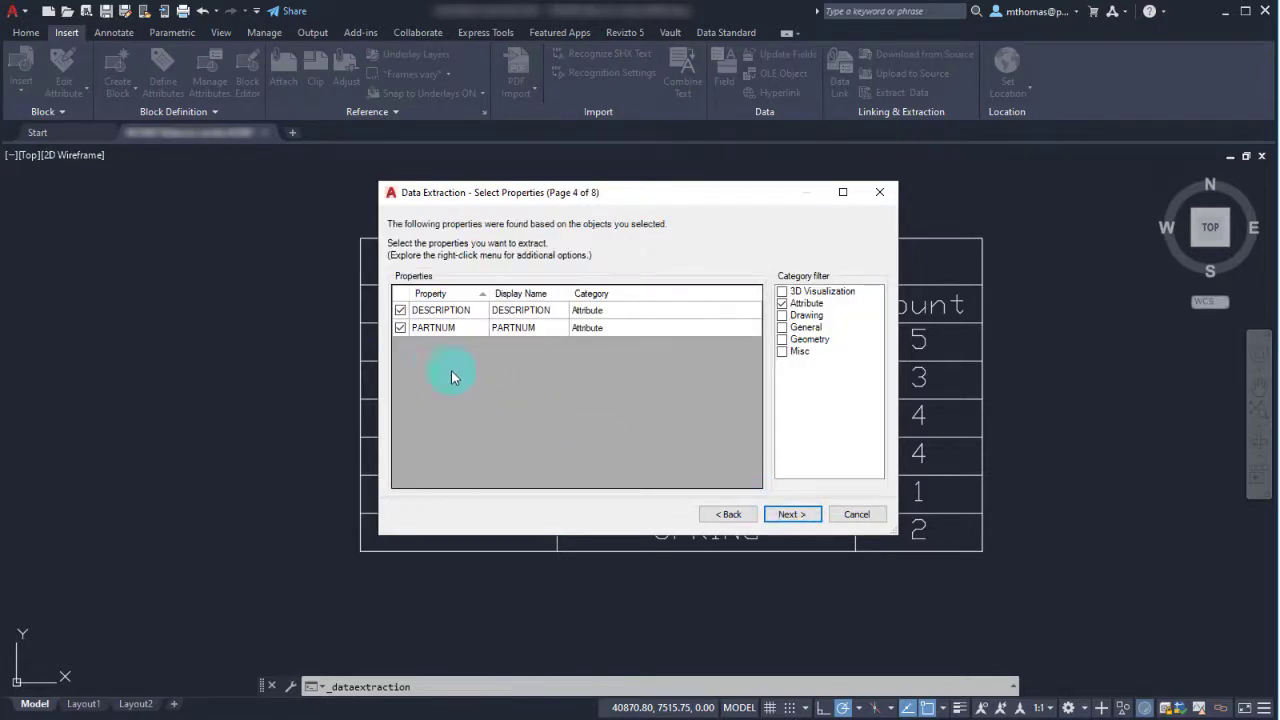
Keep the extracted attribute properties, hide the name column and widen the DESCRIPTION column of the refined data
left_click(790, 514)
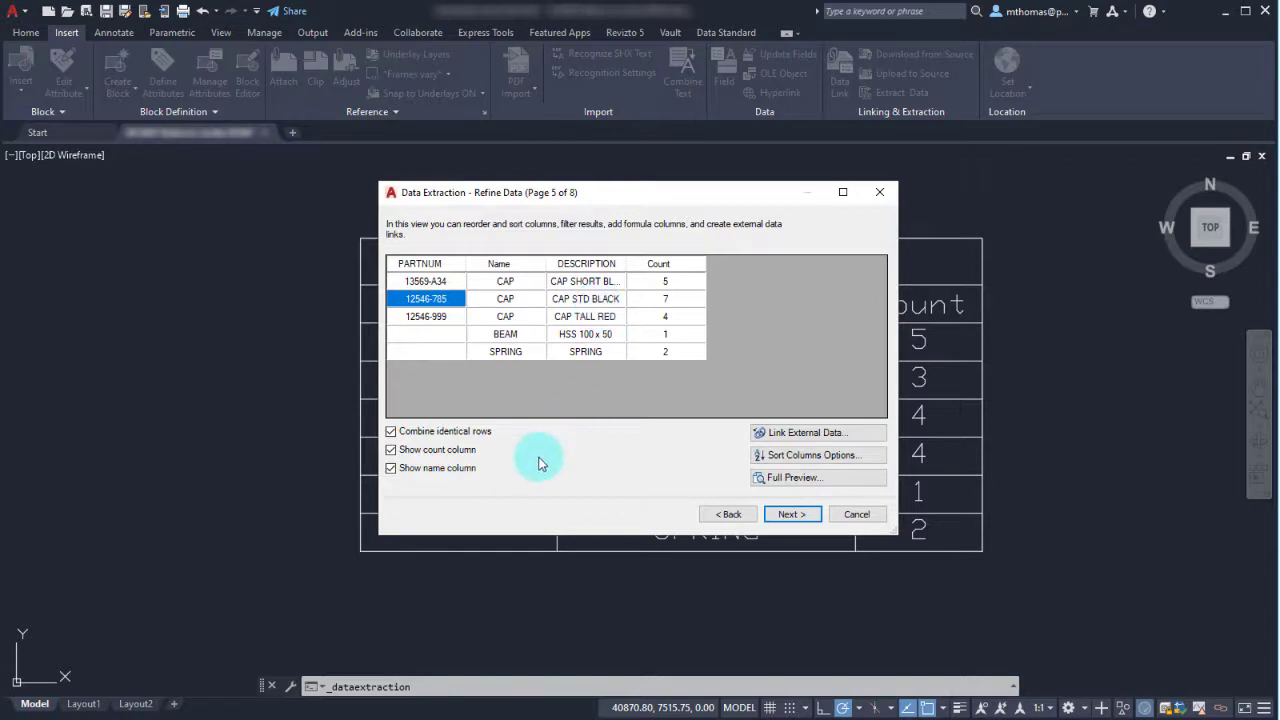
left_click(463, 477)
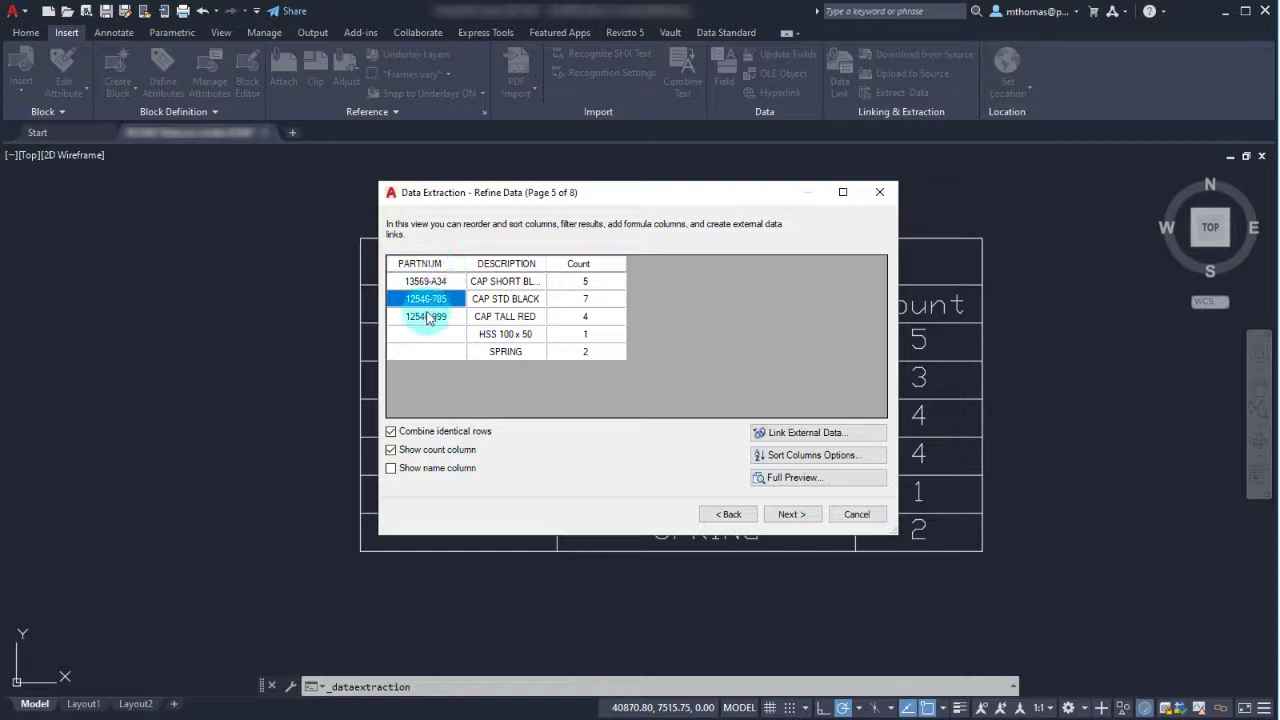
left_click(540, 263)
left_click_drag(546, 263, 613, 263)
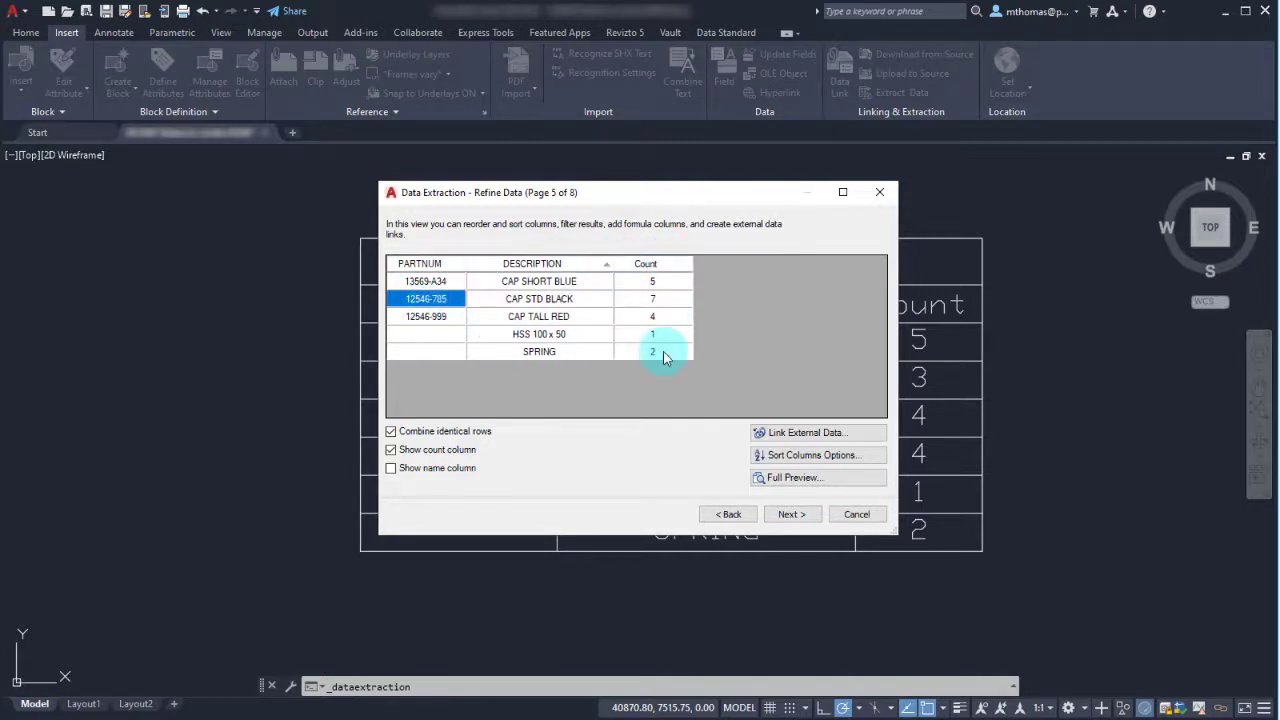
left_click(789, 517)
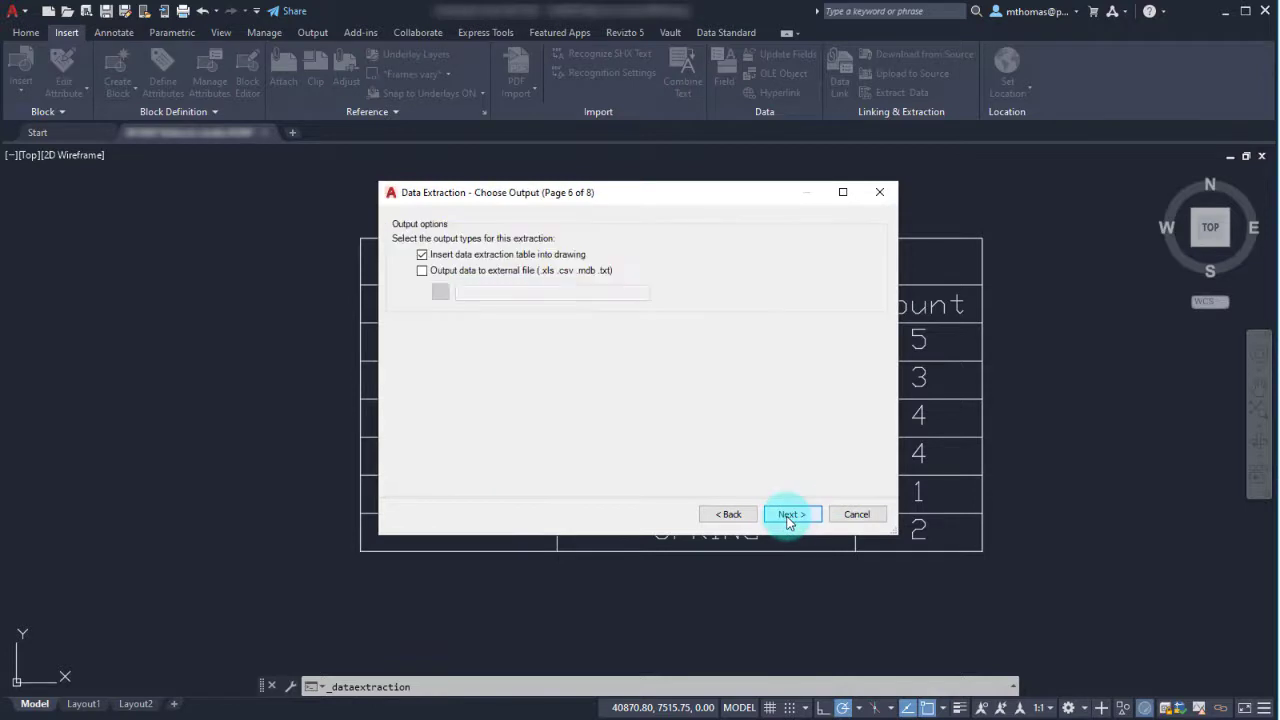
Finish the extraction as a manually set up Standard-style table titled BOM and insert it near the existing table
left_click(771, 515)
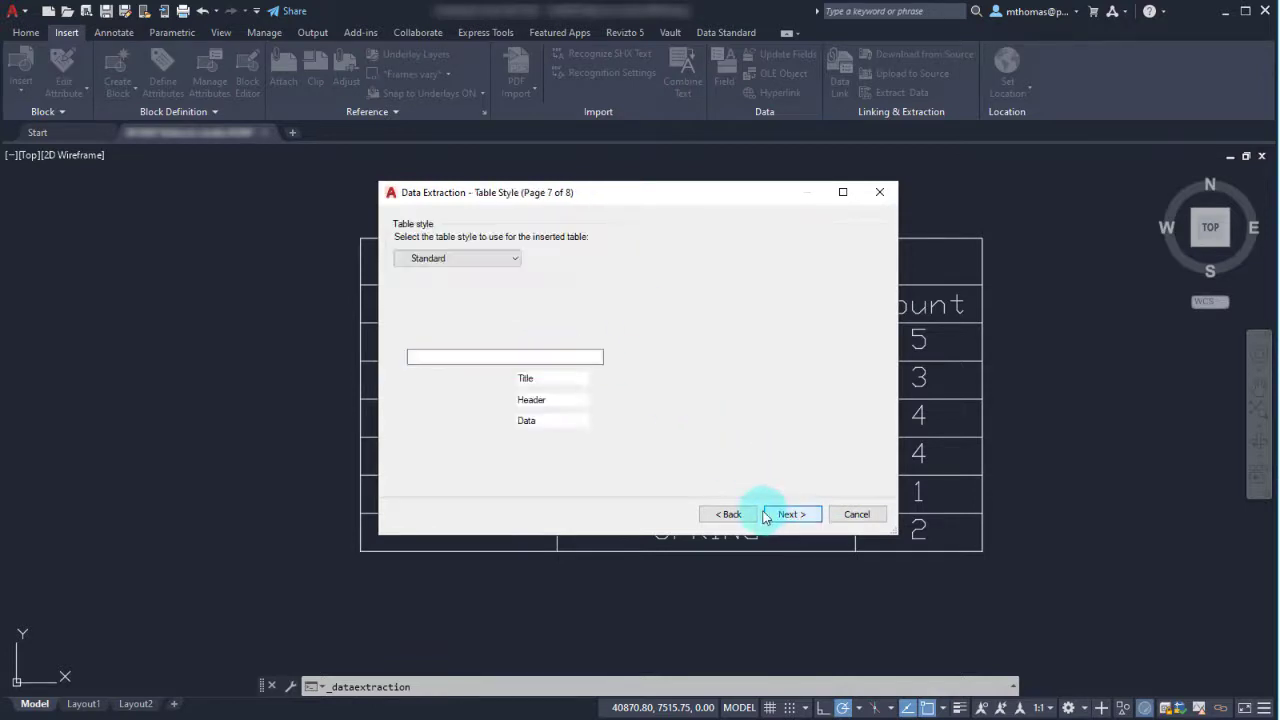
left_click(446, 324)
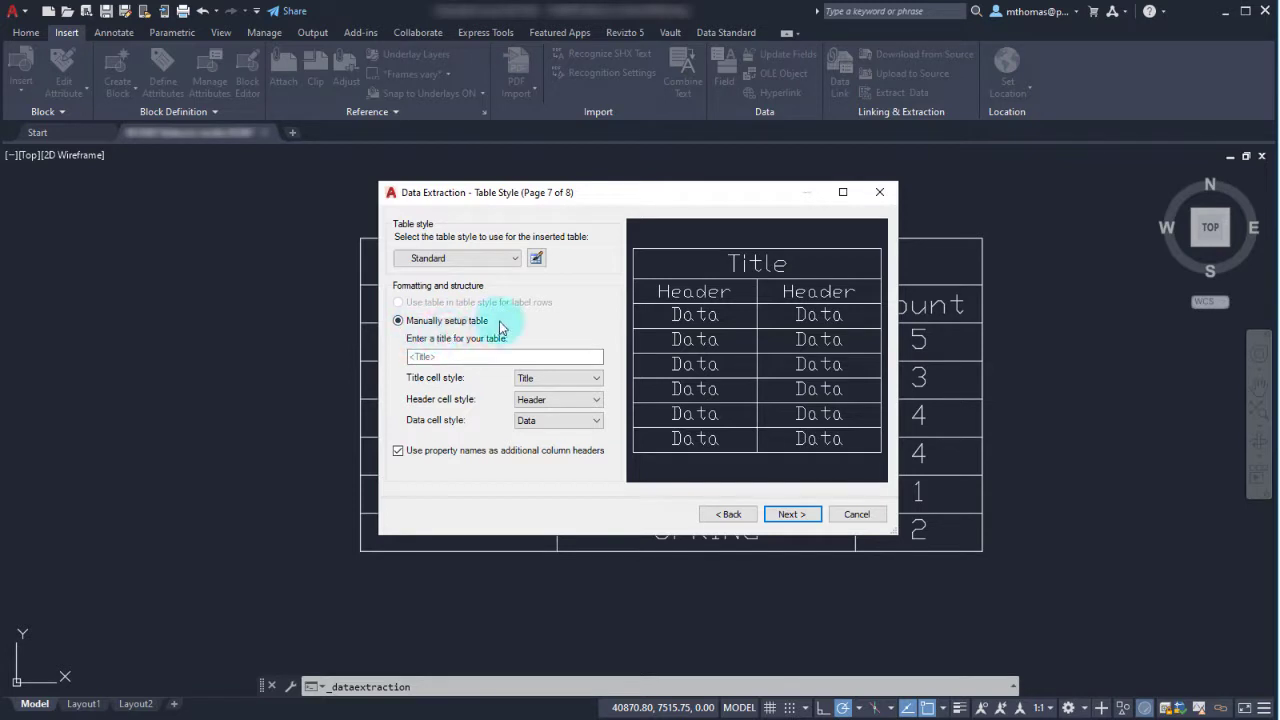
left_click(481, 358)
type("BOM")
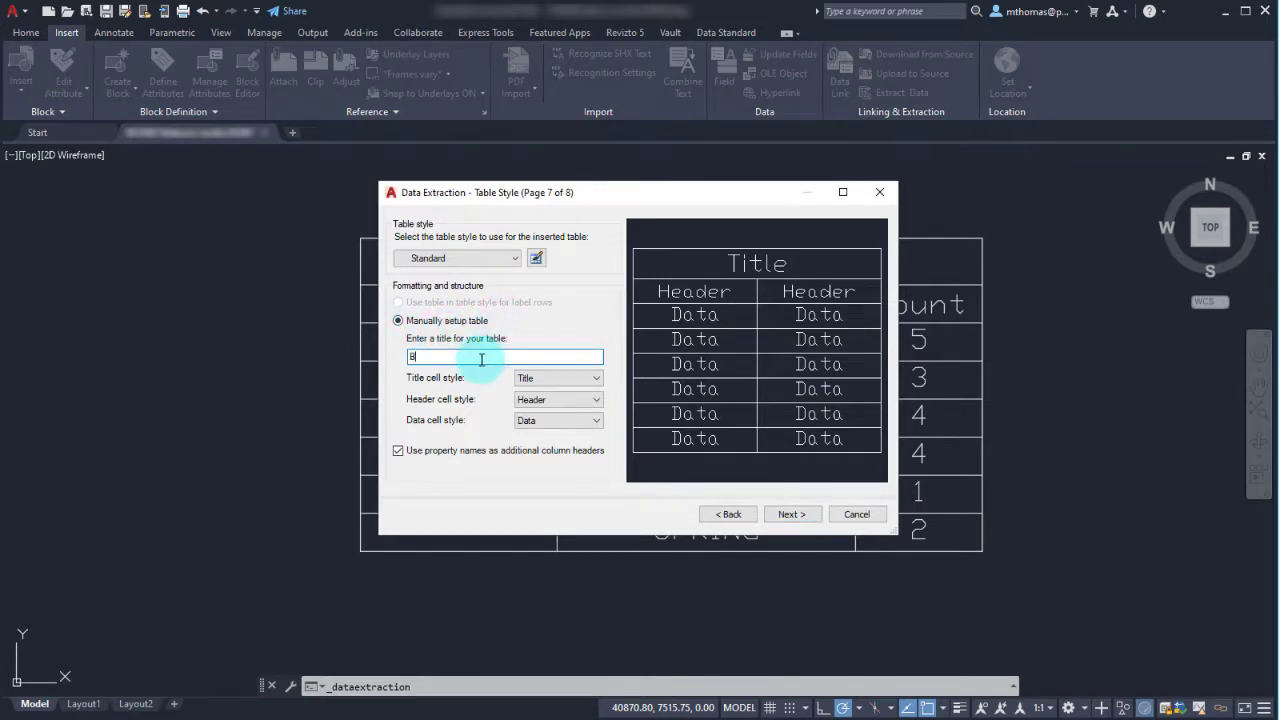
left_click(791, 514)
left_click(795, 514)
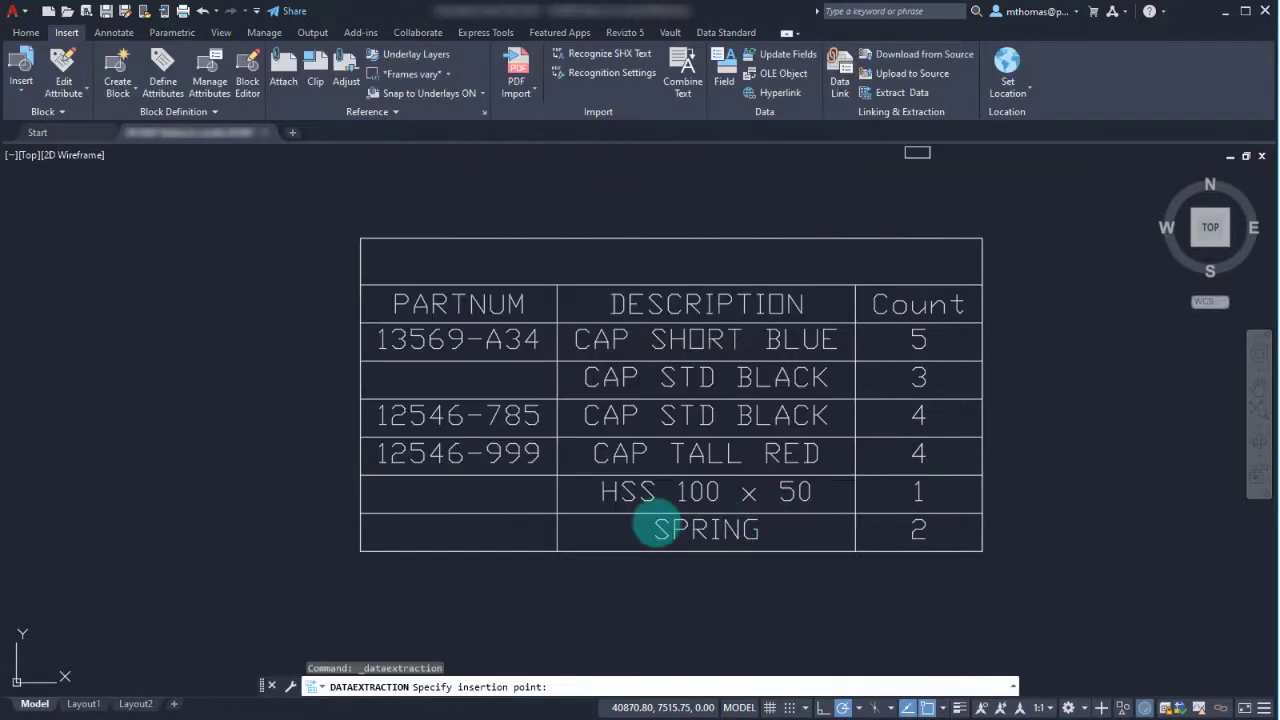
left_click(816, 296)
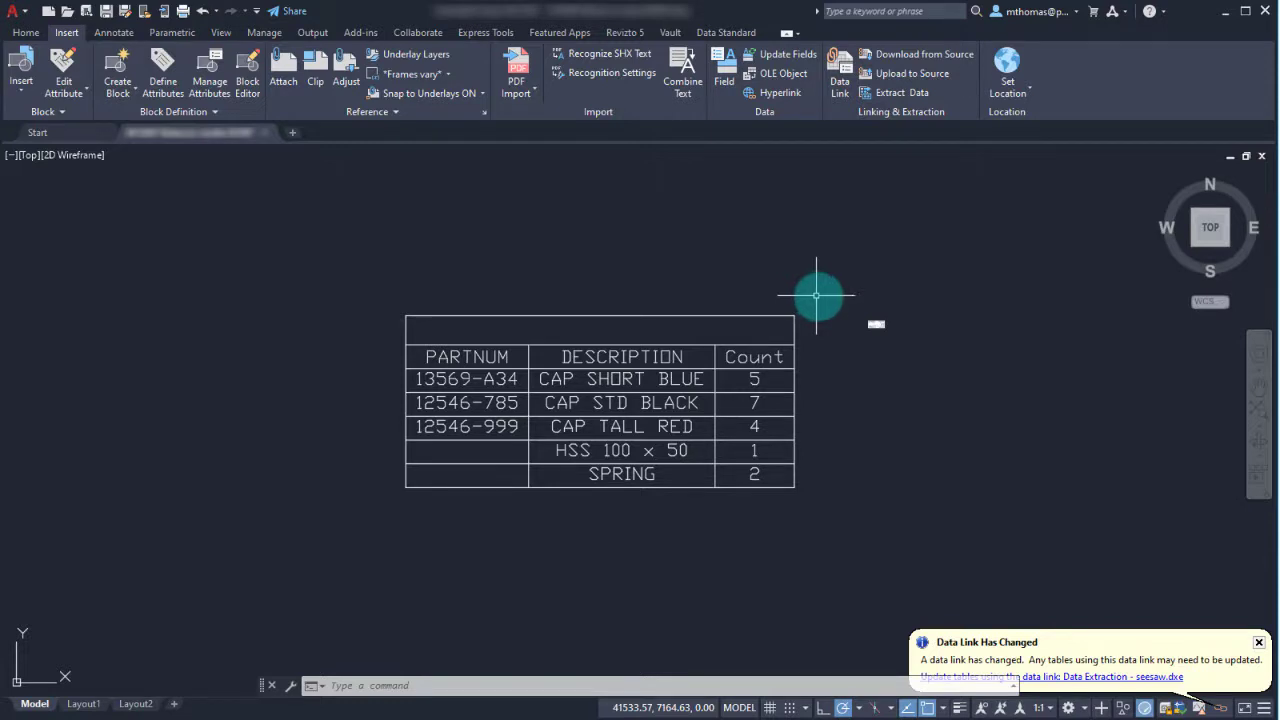
Erase the tiny newly inserted table beside the existing bill of materials table
left_click(816, 296)
left_click(577, 243)
key("Delete")
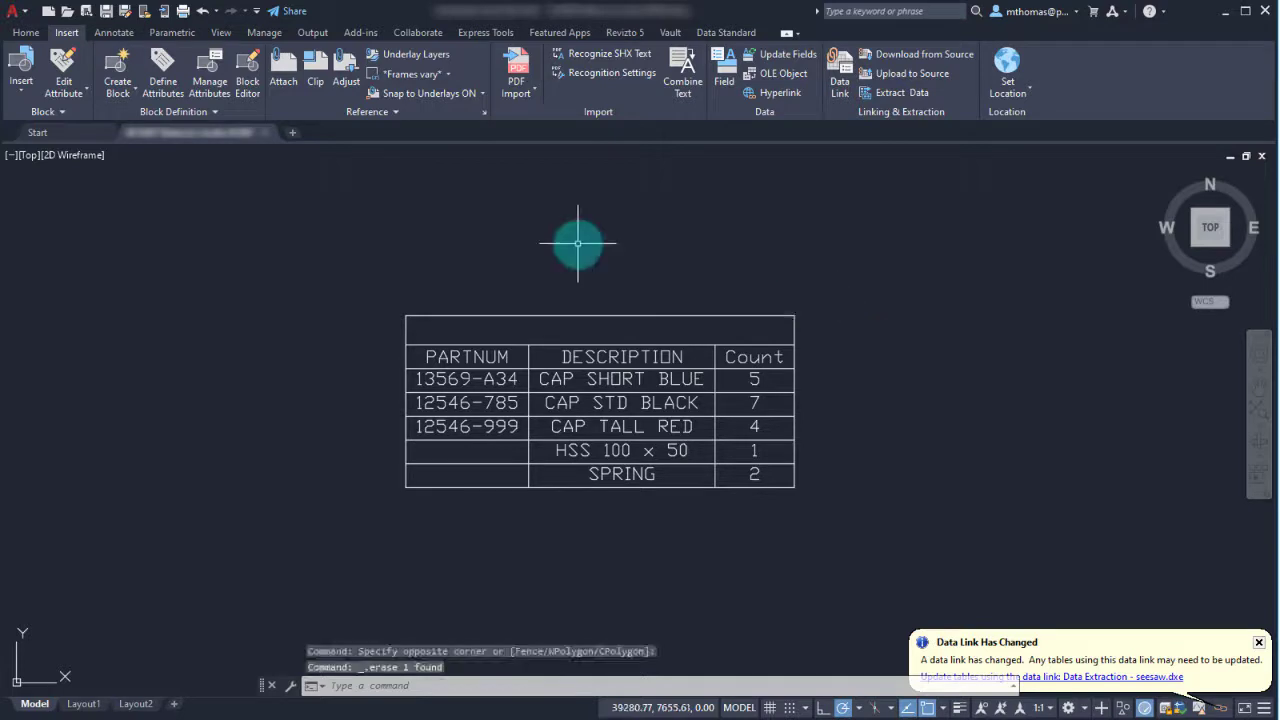